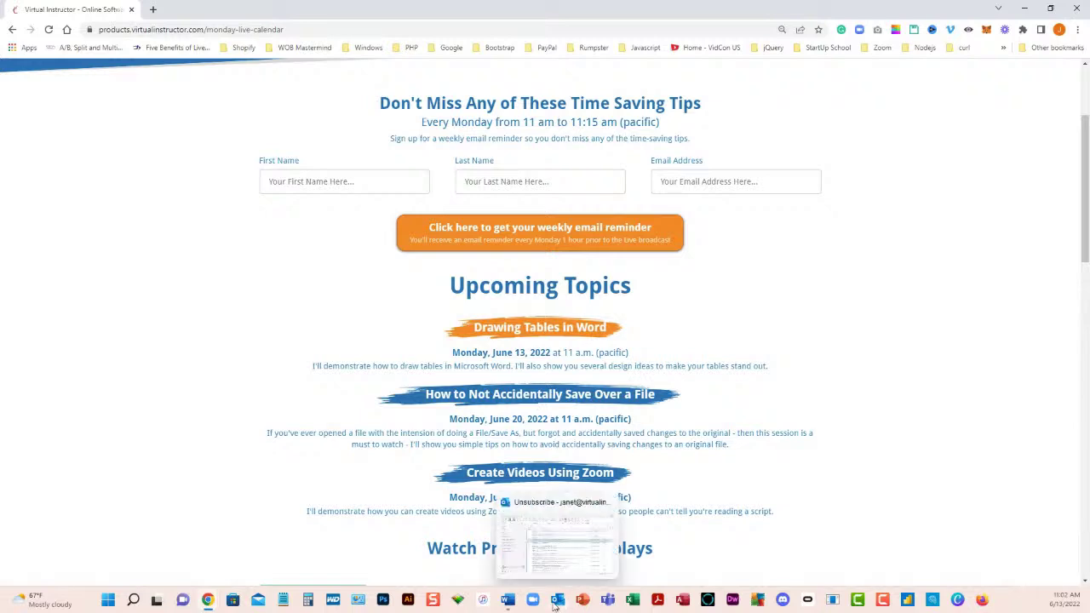
- Bring the blank Document1 forward and turn on Draw Table mode
{"action": "left_click", "coordinate": [508, 600]}
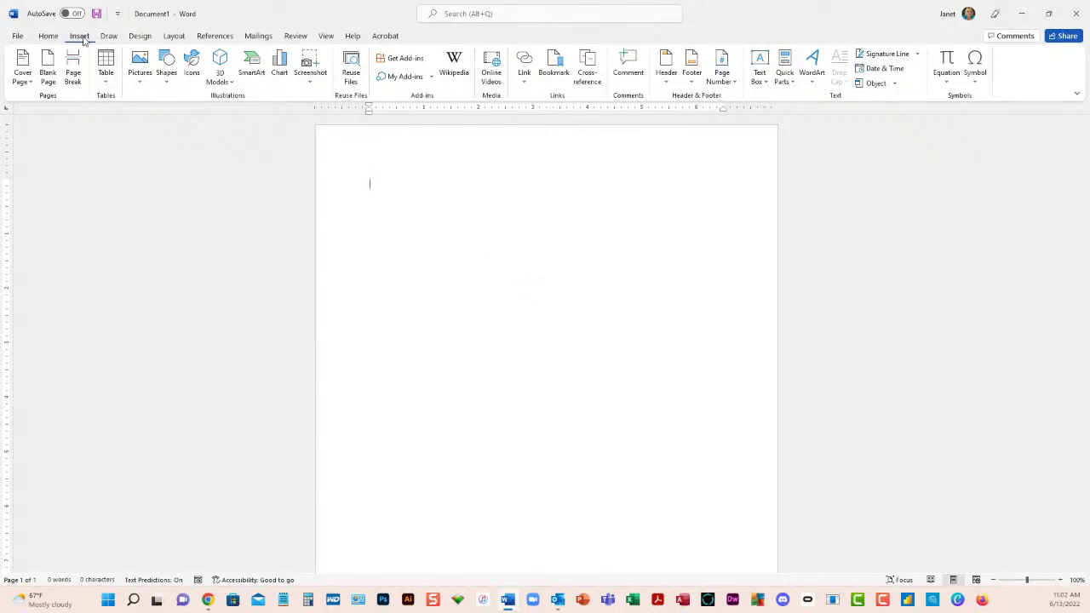
{"action": "left_click", "coordinate": [105, 86]}
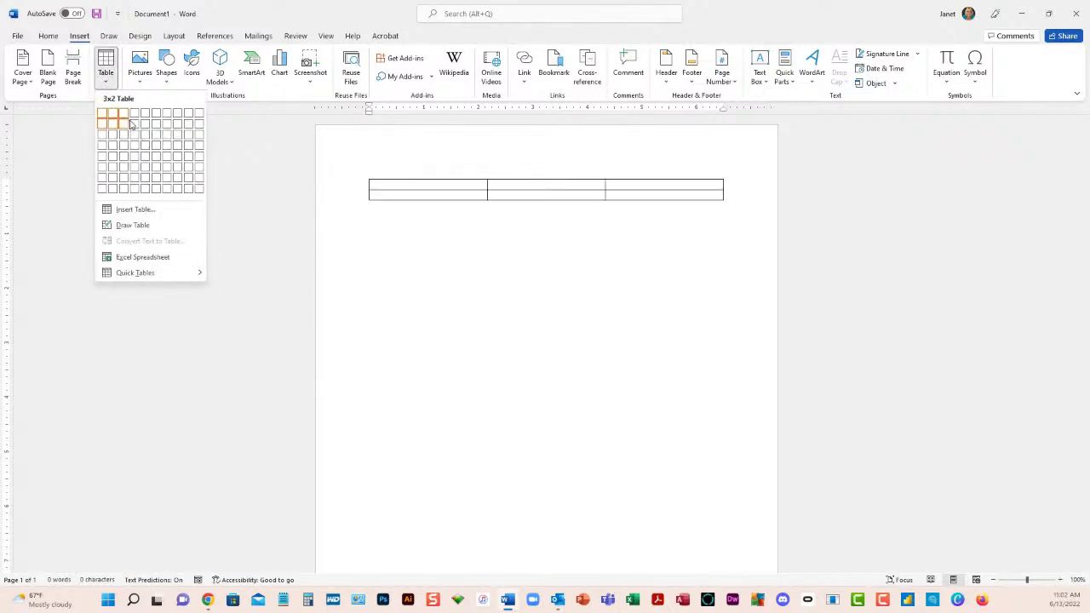
{"action": "left_click", "coordinate": [148, 226]}
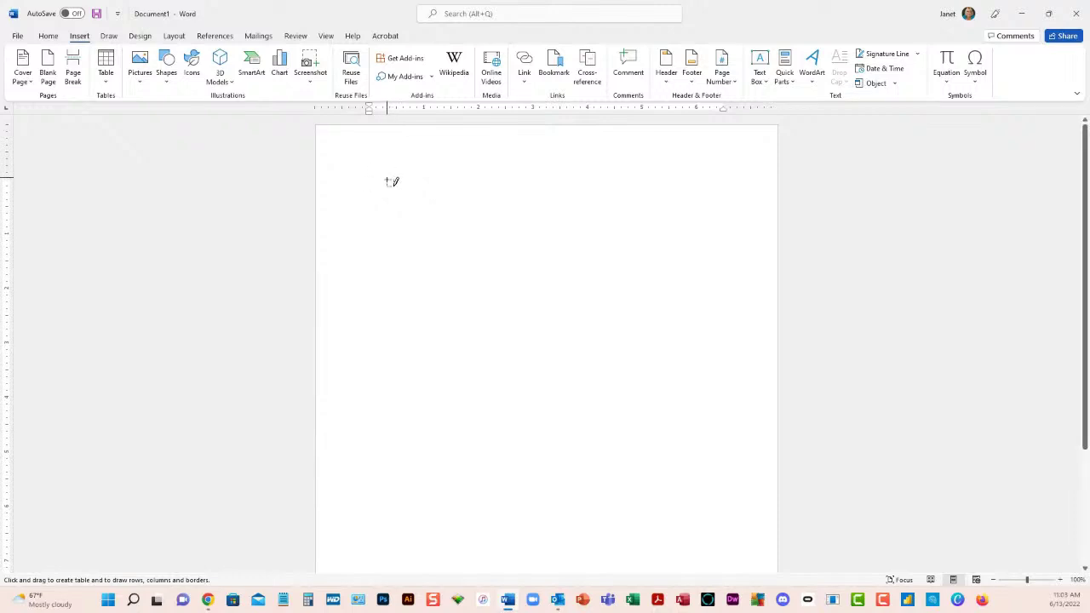
- Draw the table's outer box, a narrow full-height left column, and two row lines on the right
{"action": "mouse_move", "coordinate": [388, 177]}
{"action": "left_mouse_down"}
{"action": "mouse_move", "coordinate": [394, 411]}
{"action": "mouse_move", "coordinate": [455, 469]}
{"action": "mouse_move", "coordinate": [708, 467]}
{"action": "left_mouse_up"}
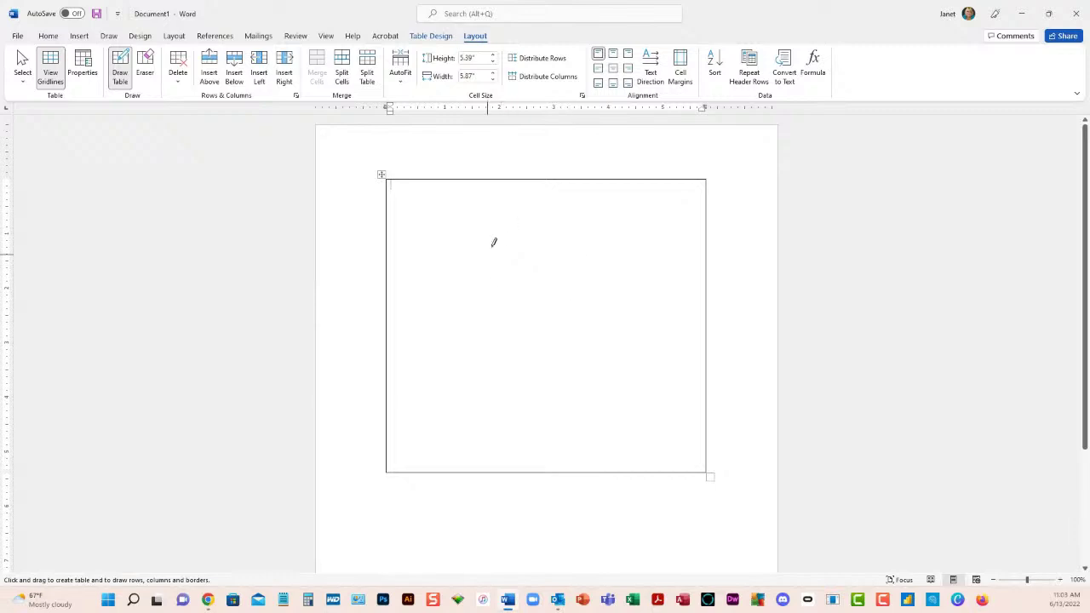
{"action": "left_click", "coordinate": [120, 75]}
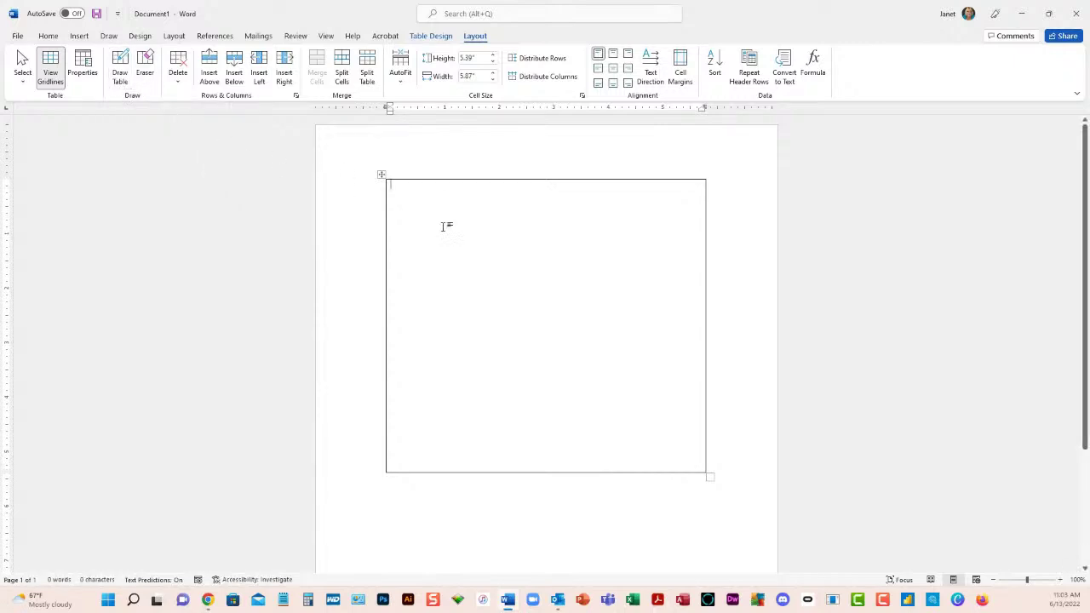
{"action": "left_click", "coordinate": [120, 75]}
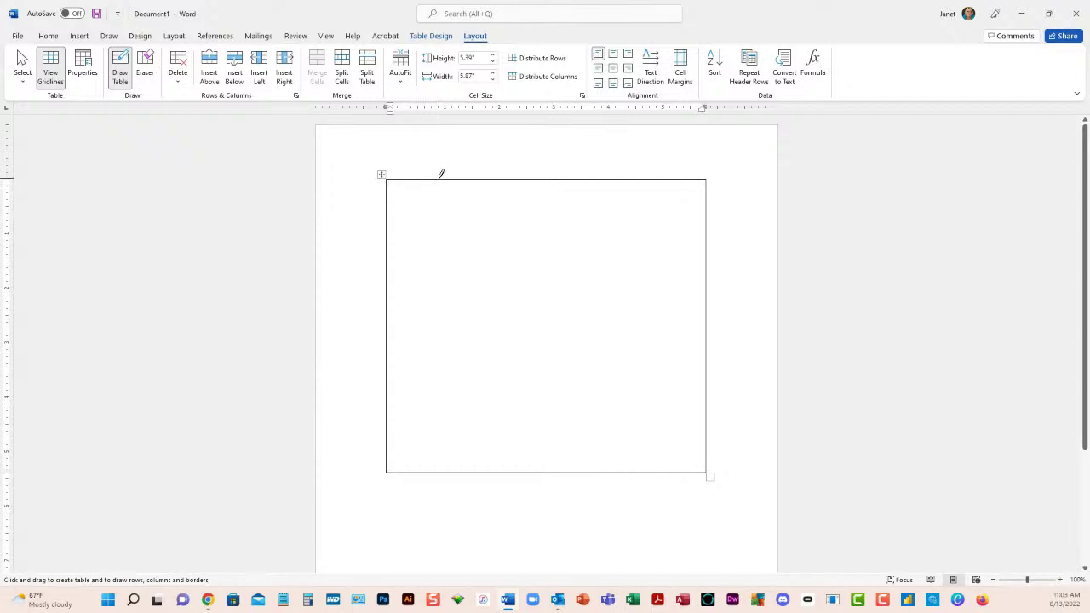
{"action": "left_click_drag", "start_coordinate": [439, 180], "coordinate": [444, 399]}
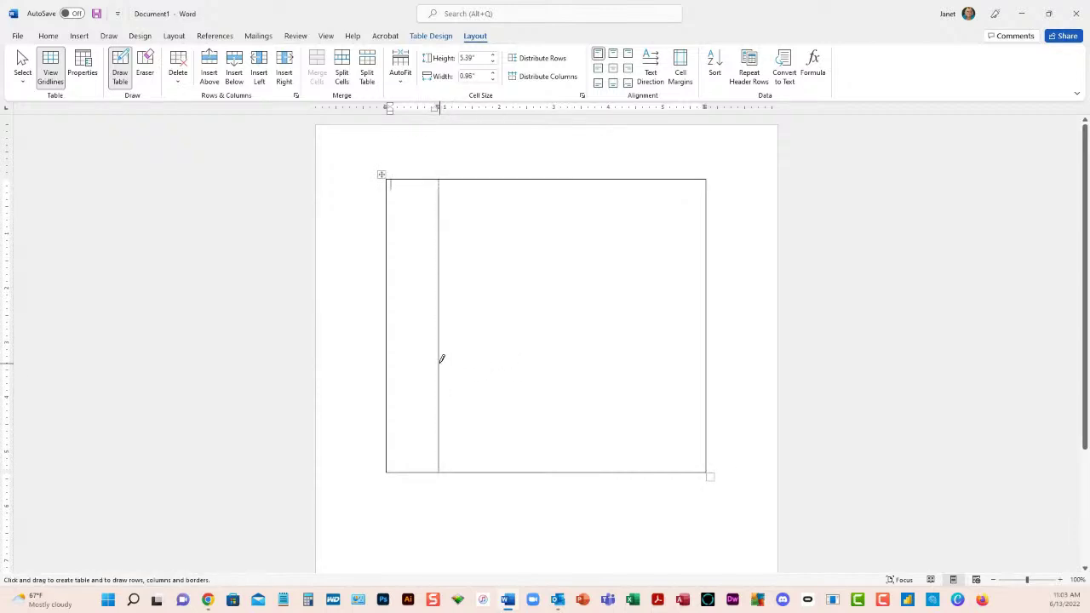
{"action": "mouse_move", "coordinate": [441, 361]}
{"action": "left_mouse_down"}
{"action": "mouse_move", "coordinate": [644, 364]}
{"action": "mouse_move", "coordinate": [644, 441]}
{"action": "left_mouse_up"}
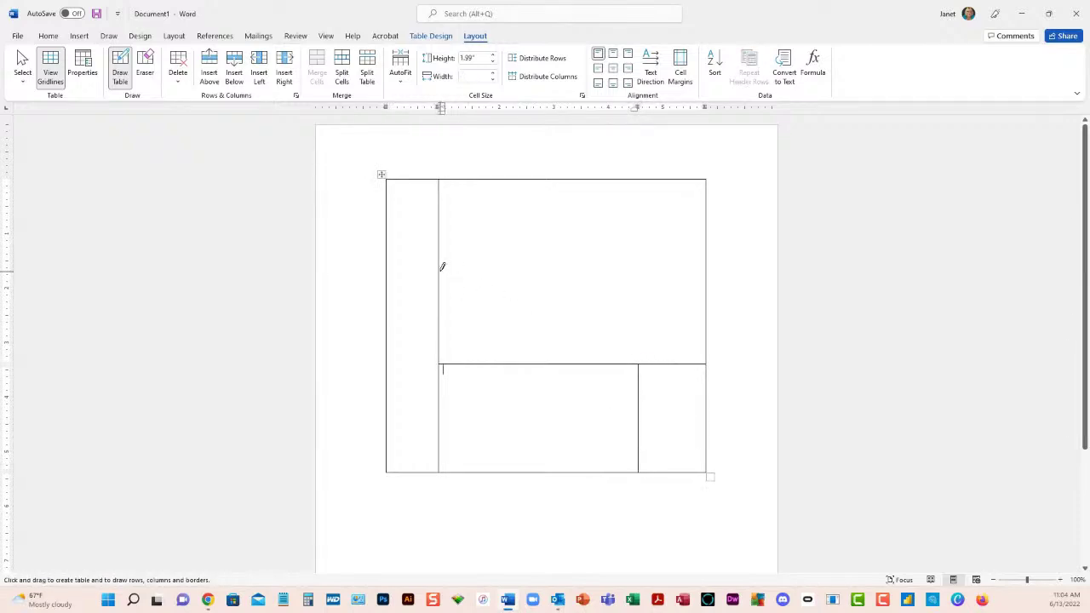
{"action": "left_click_drag", "start_coordinate": [440, 265], "coordinate": [630, 271]}
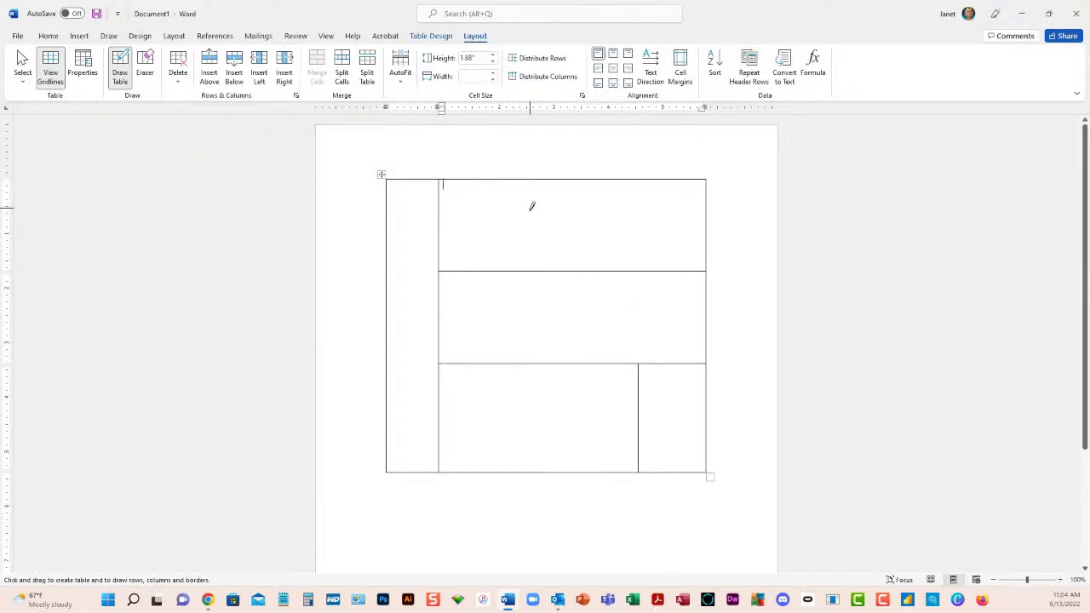
- Set the border pen colour to red and trace the line between the top two right-hand cells
{"action": "left_click", "coordinate": [443, 39]}
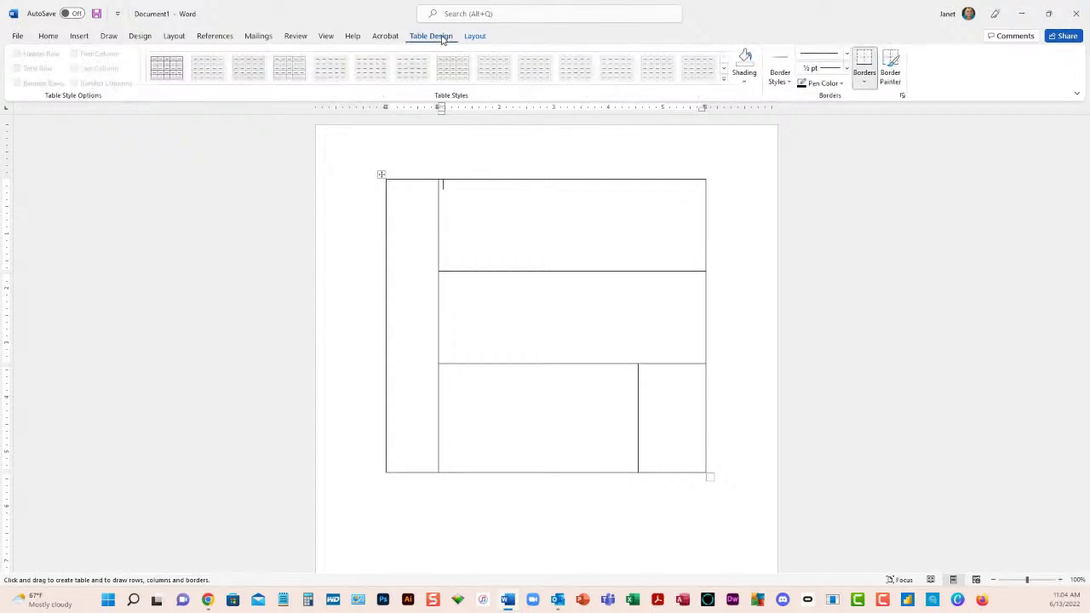
{"action": "left_click", "coordinate": [824, 88]}
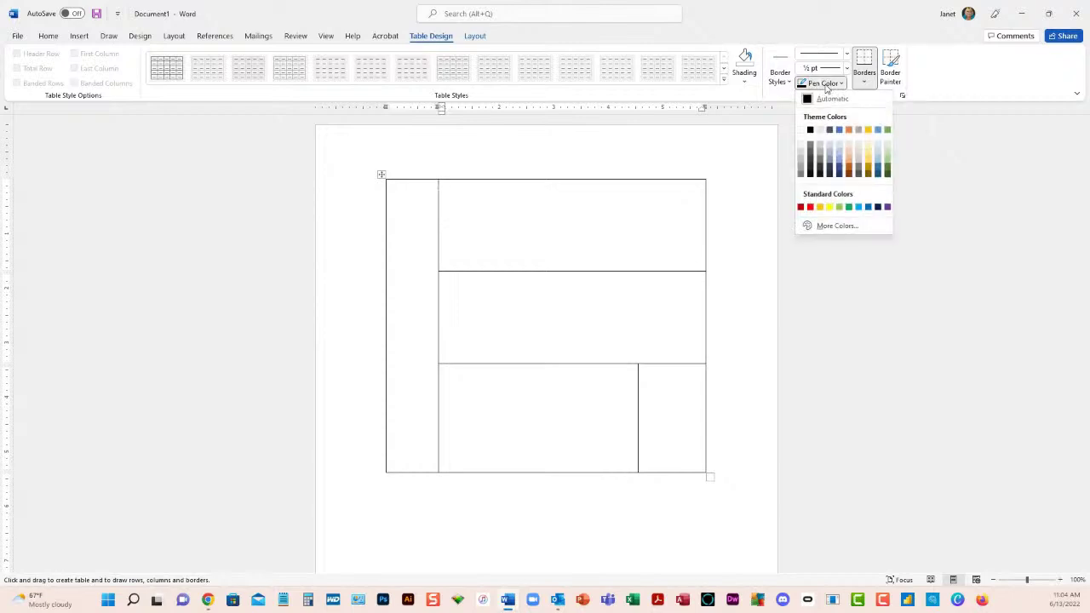
{"action": "left_click", "coordinate": [810, 206]}
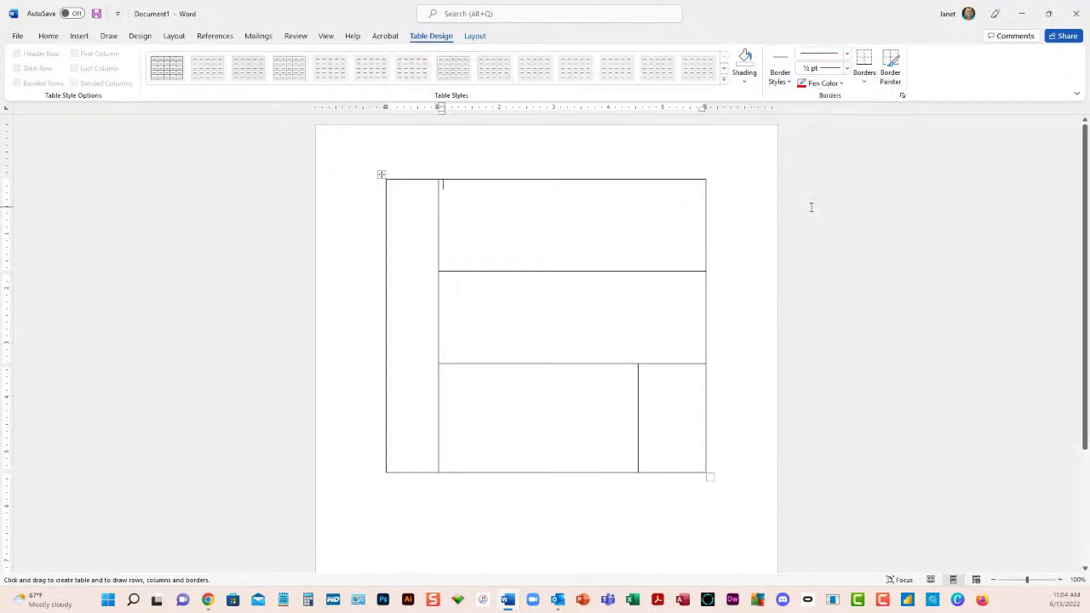
{"action": "left_click", "coordinate": [442, 269]}
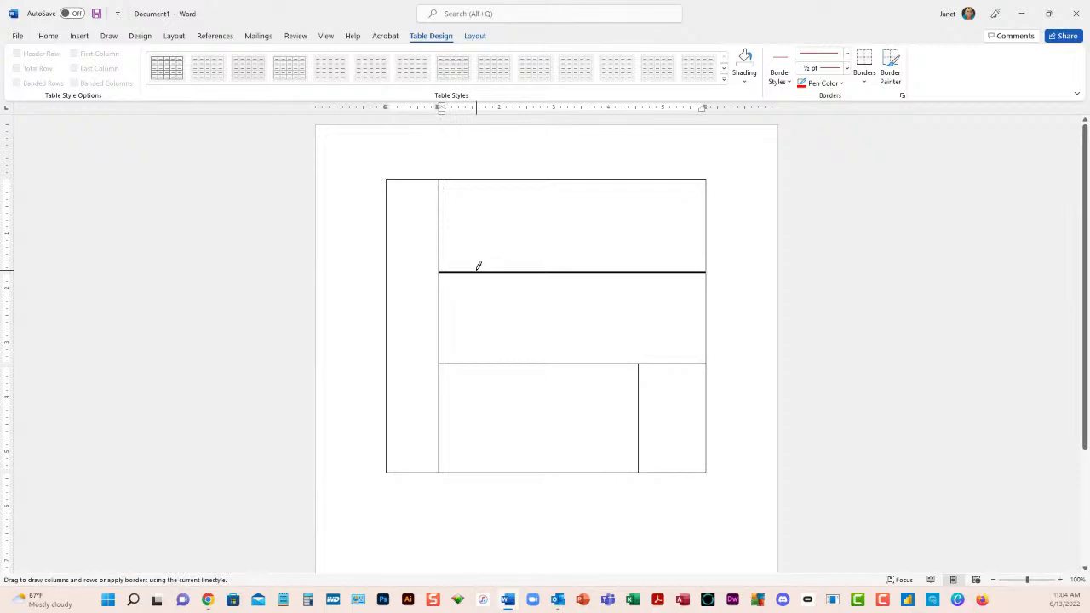
{"action": "left_click_drag", "start_coordinate": [478, 266], "coordinate": [584, 265]}
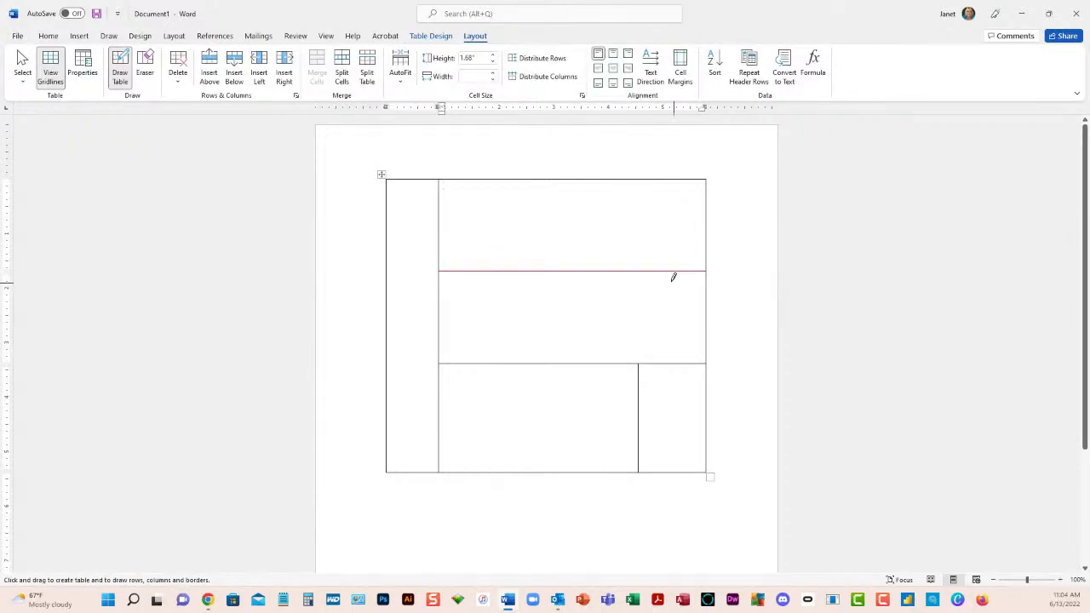
- Switch to a thick 6 pt pen style and retrace that inner border
{"action": "left_click", "coordinate": [434, 38]}
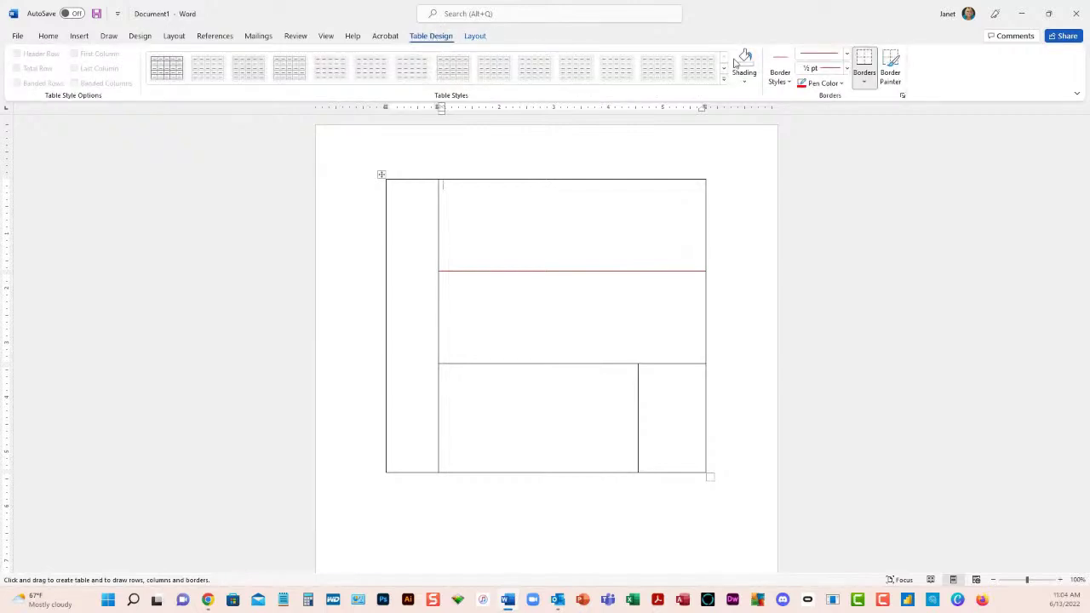
{"action": "left_click", "coordinate": [847, 56]}
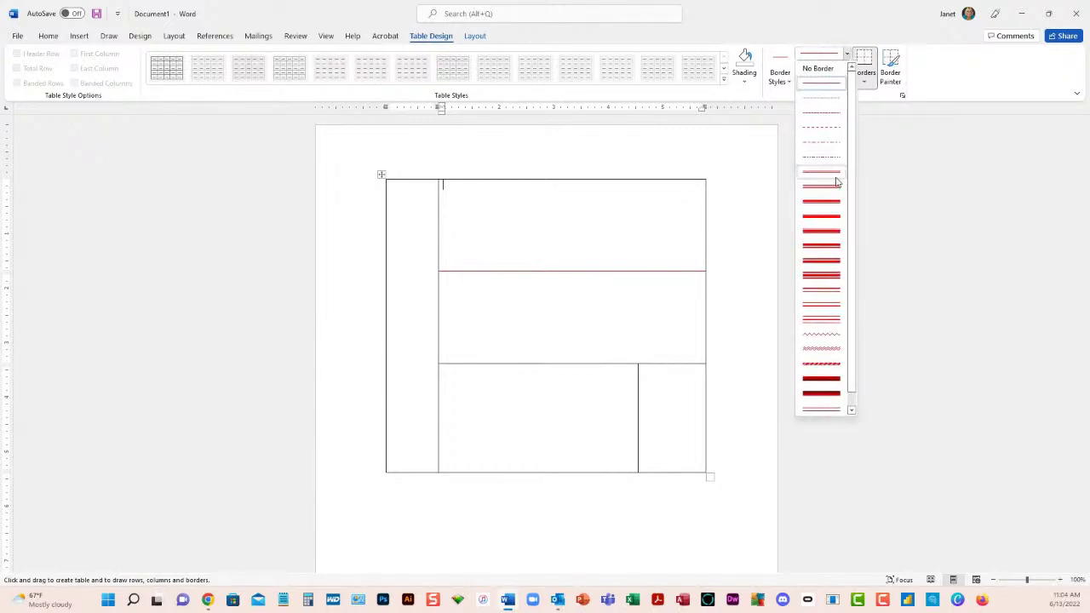
{"action": "left_click", "coordinate": [820, 205]}
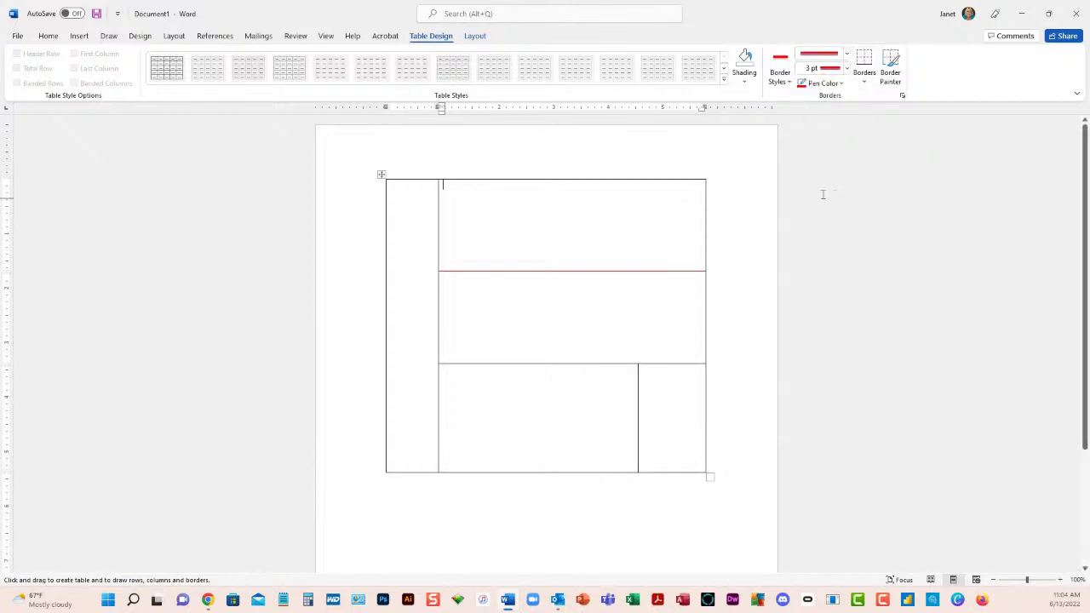
{"action": "left_click", "coordinate": [847, 68]}
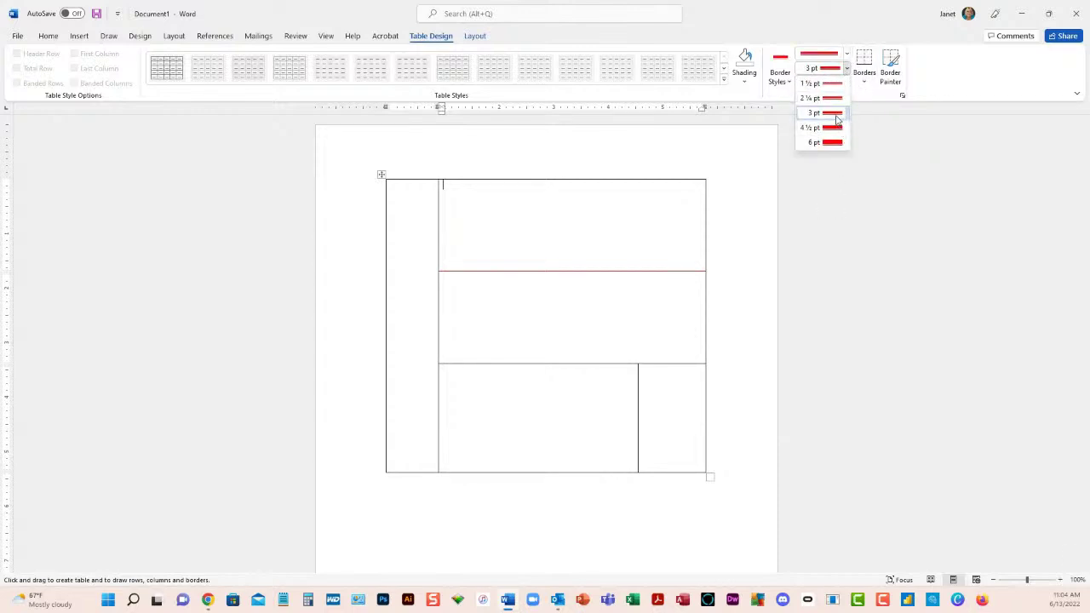
{"action": "left_click", "coordinate": [818, 142]}
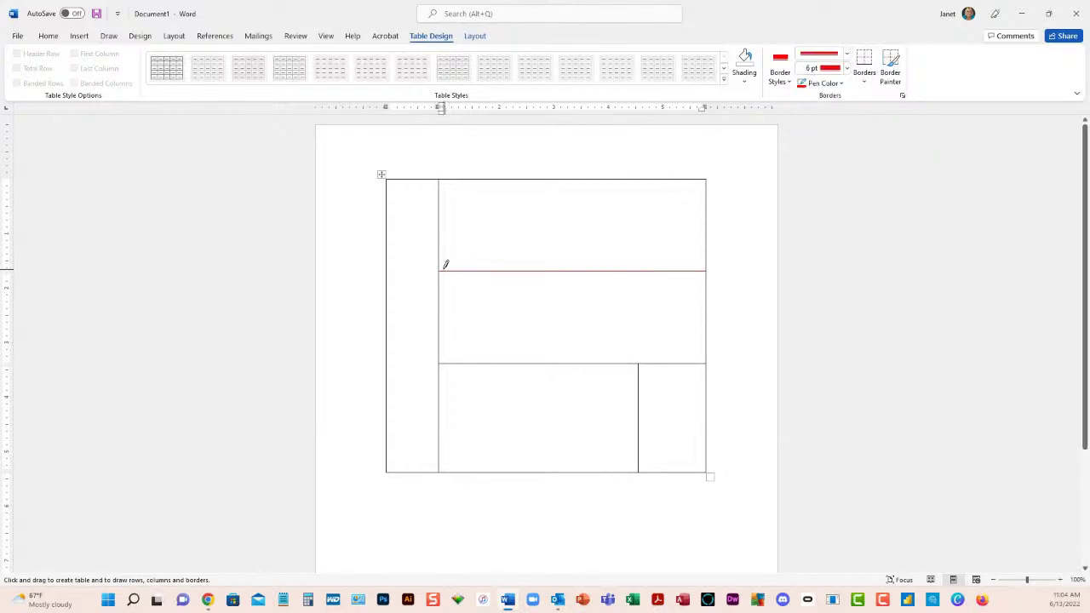
{"action": "left_click_drag", "start_coordinate": [442, 266], "coordinate": [473, 265]}
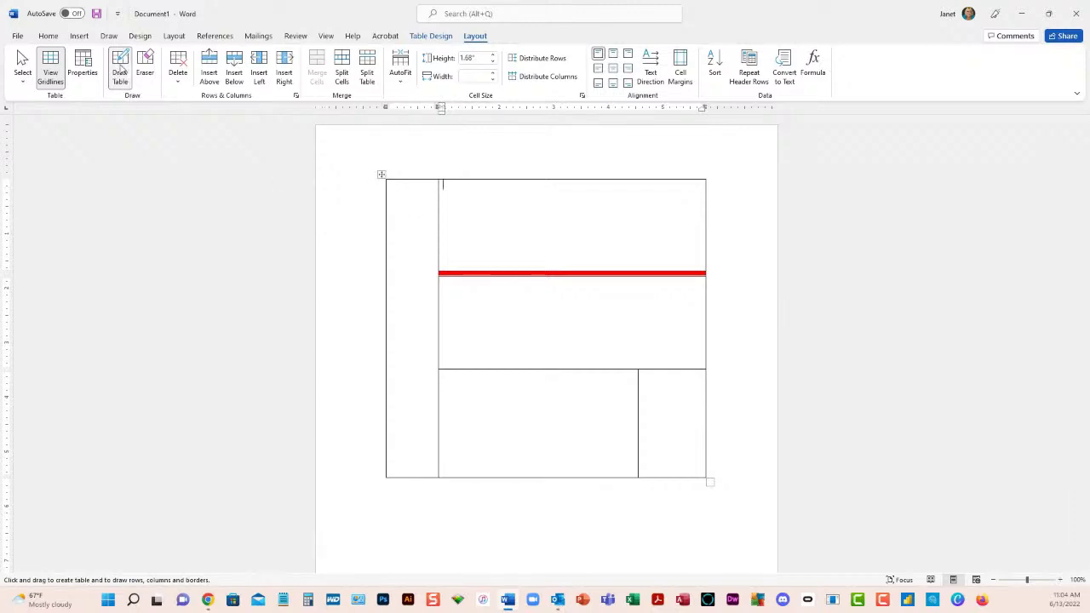
- Type 'Golf Tips' in the narrow left column
{"action": "left_click", "coordinate": [120, 70]}
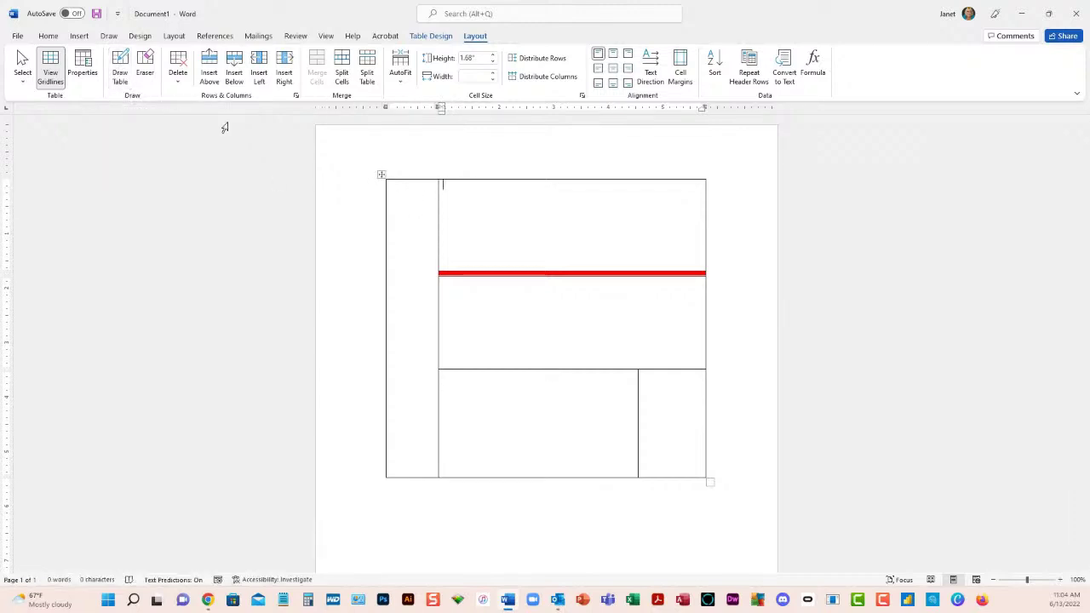
{"action": "left_click", "coordinate": [408, 195]}
{"action": "type", "text": "Golf Tips"}
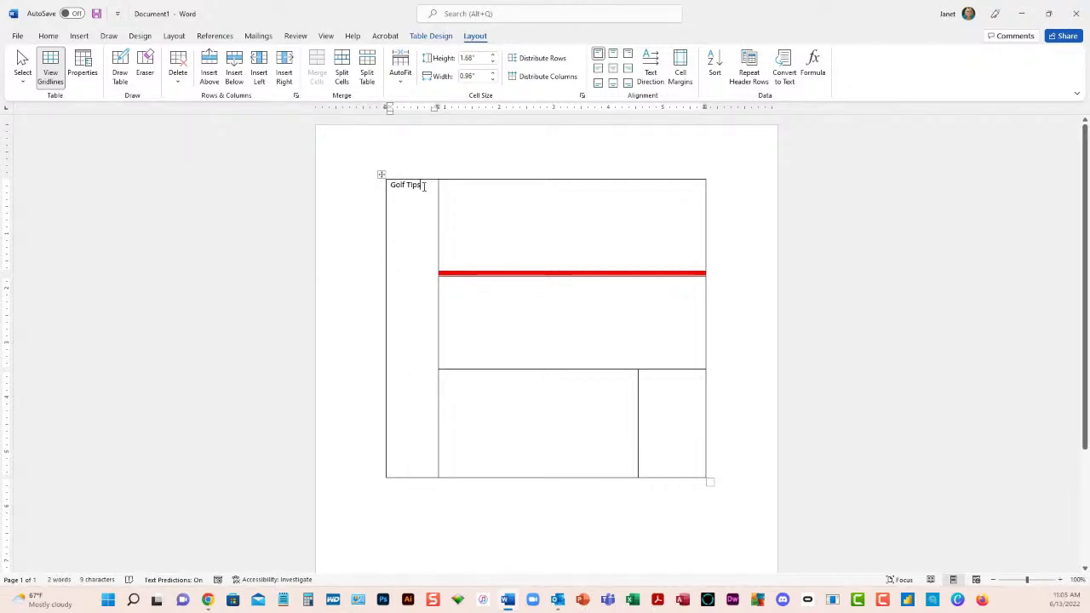
{"action": "left_click_drag", "start_coordinate": [421, 189], "coordinate": [391, 186]}
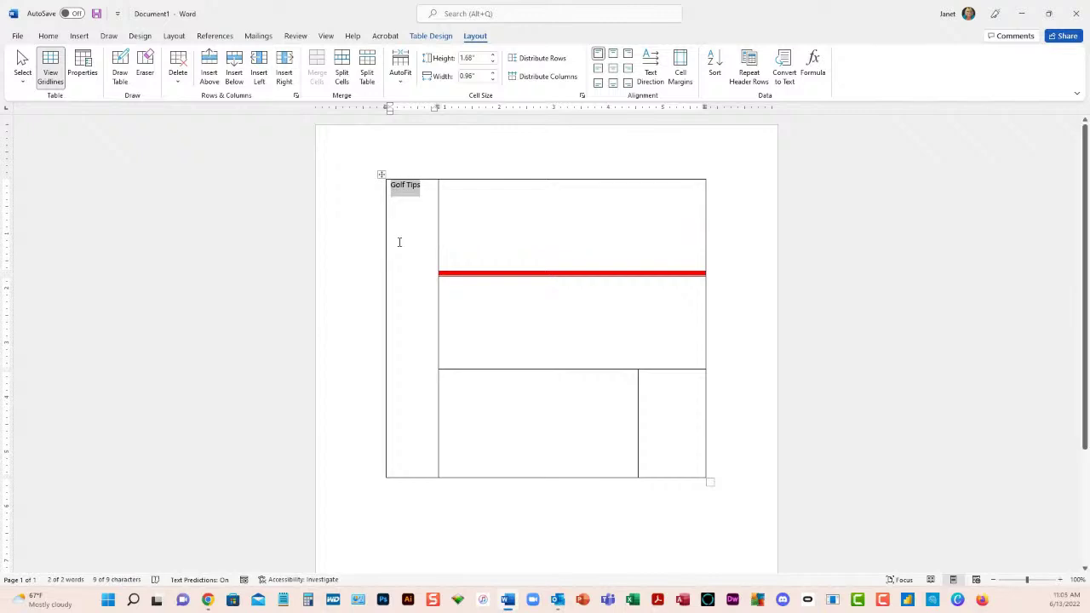
{"action": "left_click", "coordinate": [420, 206]}
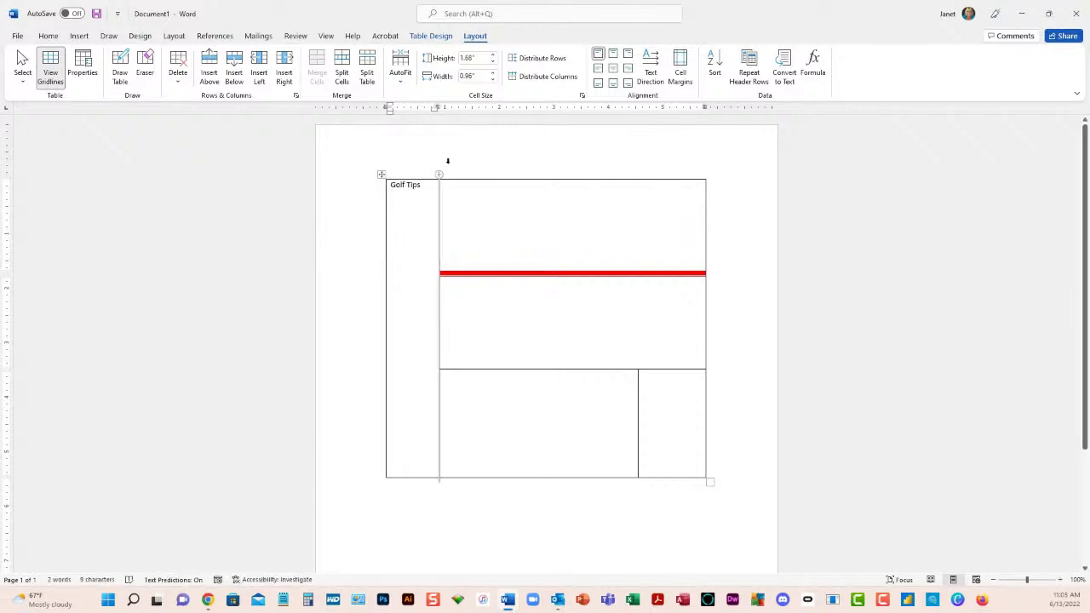
- Rotate 'Golf Tips' to read bottom-to-top and centre it in its cell
{"action": "left_click", "coordinate": [652, 63]}
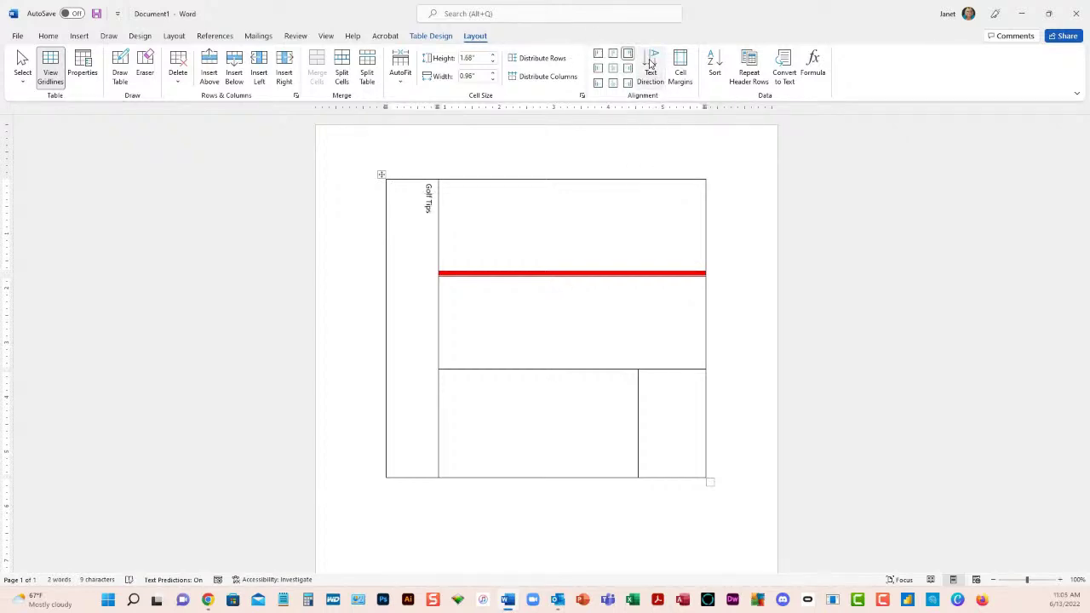
{"action": "left_click", "coordinate": [651, 63]}
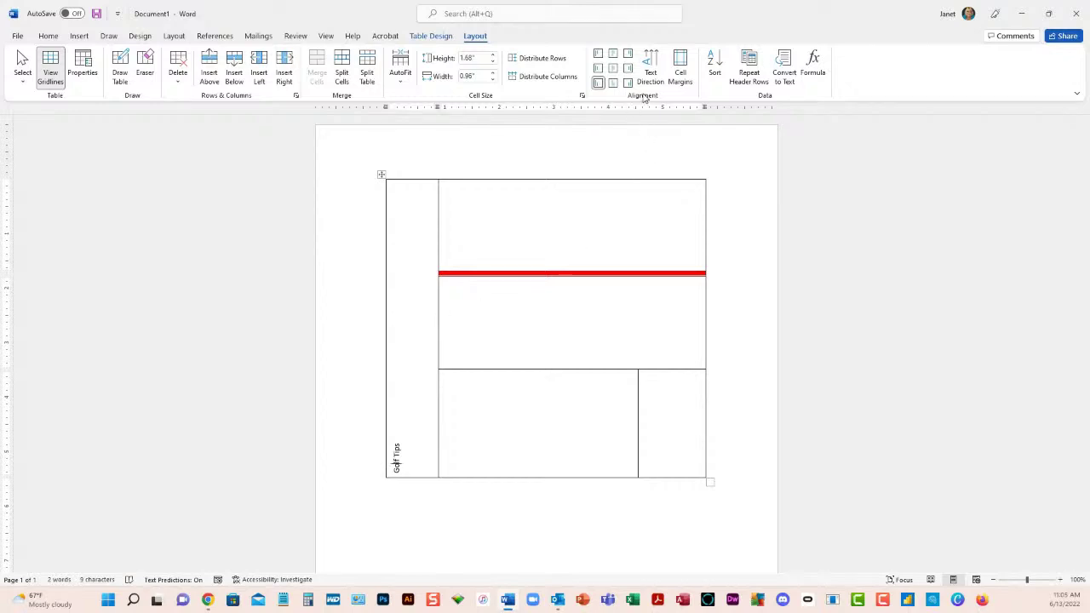
{"action": "left_click", "coordinate": [599, 69]}
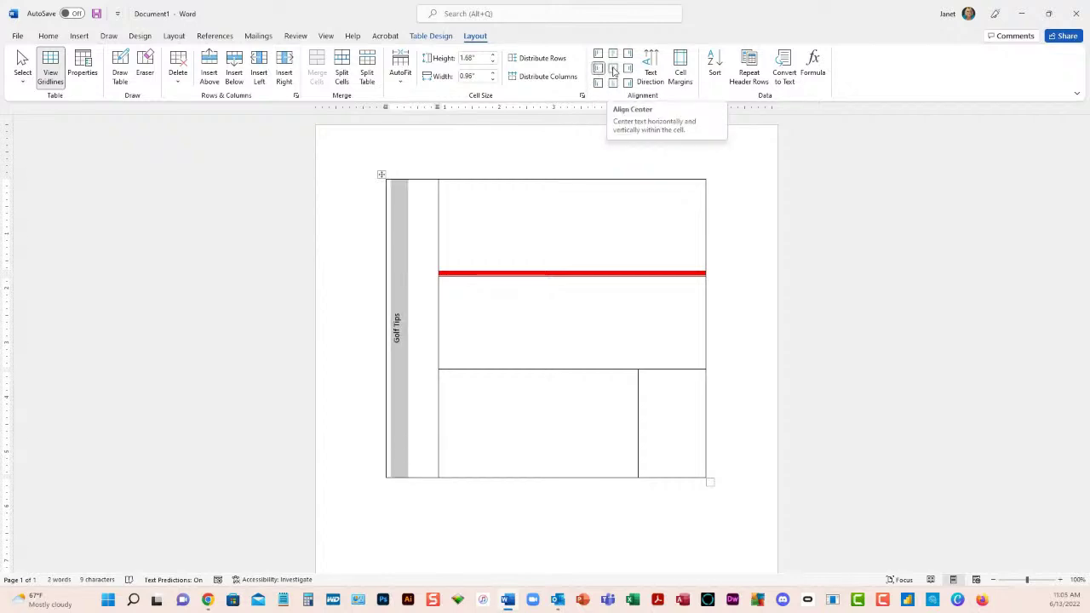
{"action": "left_click", "coordinate": [613, 70]}
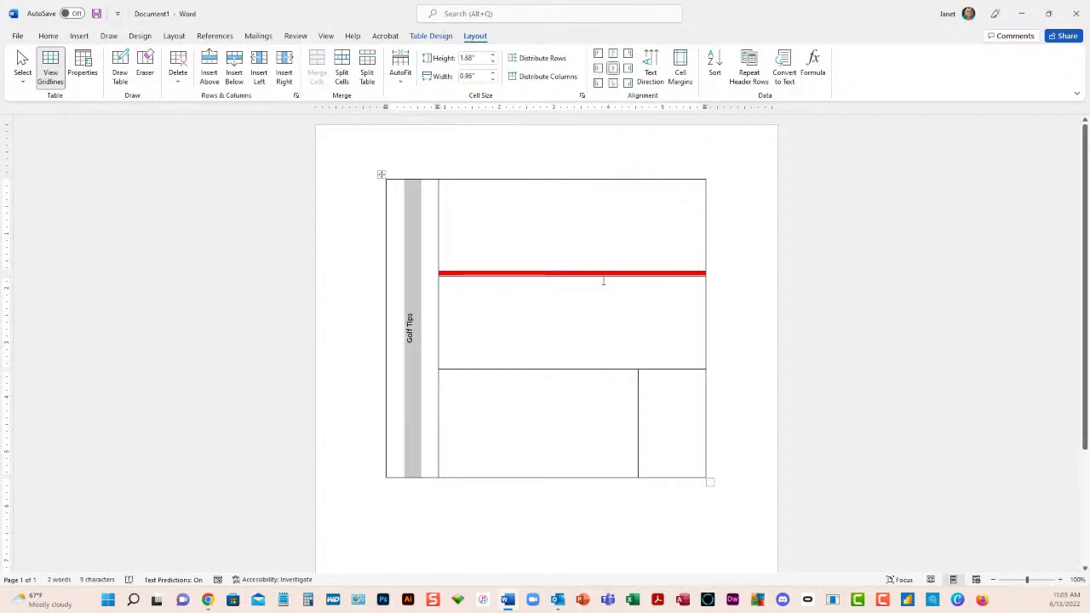
- Grow the 'Golf Tips' text to 24 pt
{"action": "left_click", "coordinate": [48, 36]}
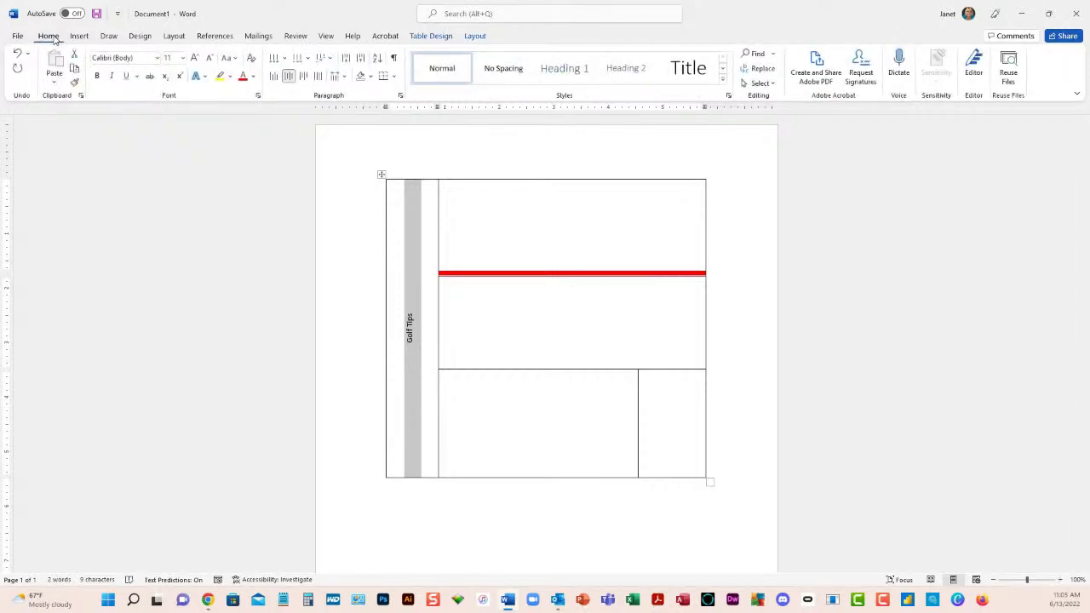
{"action": "left_click", "coordinate": [195, 58]}
{"action": "left_click", "coordinate": [195, 58]}
{"action": "left_click", "coordinate": [194, 58]}
{"action": "left_click", "coordinate": [195, 58]}
{"action": "left_click", "coordinate": [195, 57]}
{"action": "left_click", "coordinate": [194, 58]}
{"action": "left_click", "coordinate": [195, 58]}
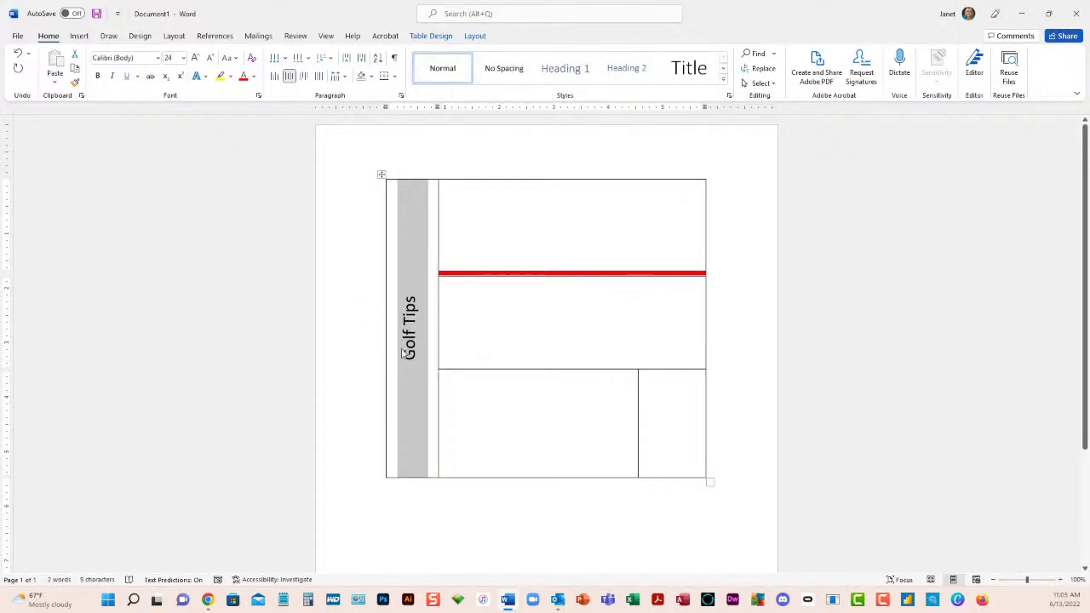
- Shade the sidebar column Blue, Accent 1
{"action": "left_click", "coordinate": [433, 37]}
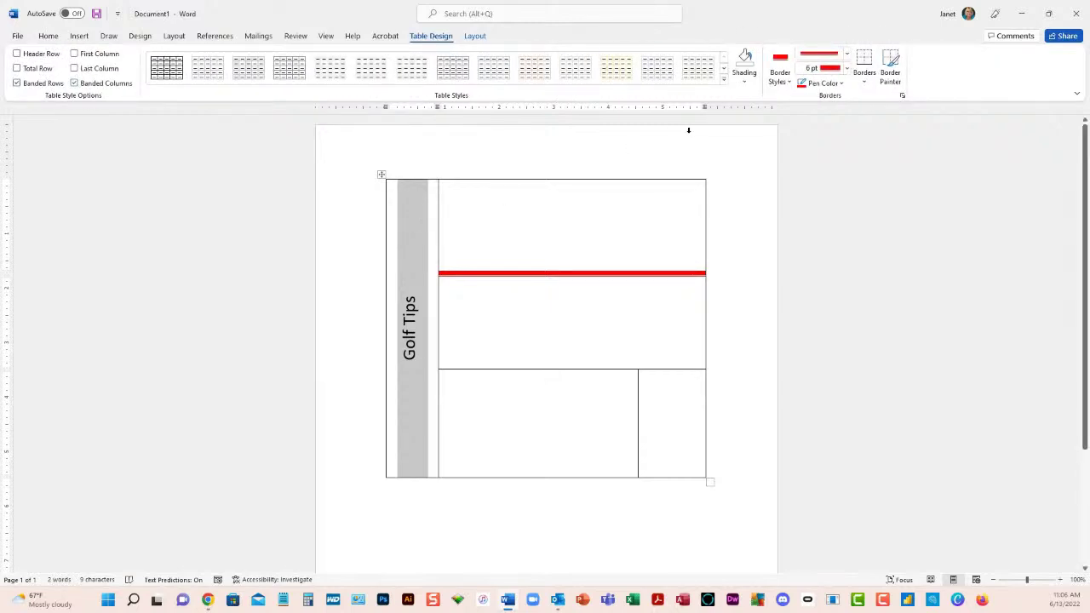
{"action": "left_click", "coordinate": [745, 83]}
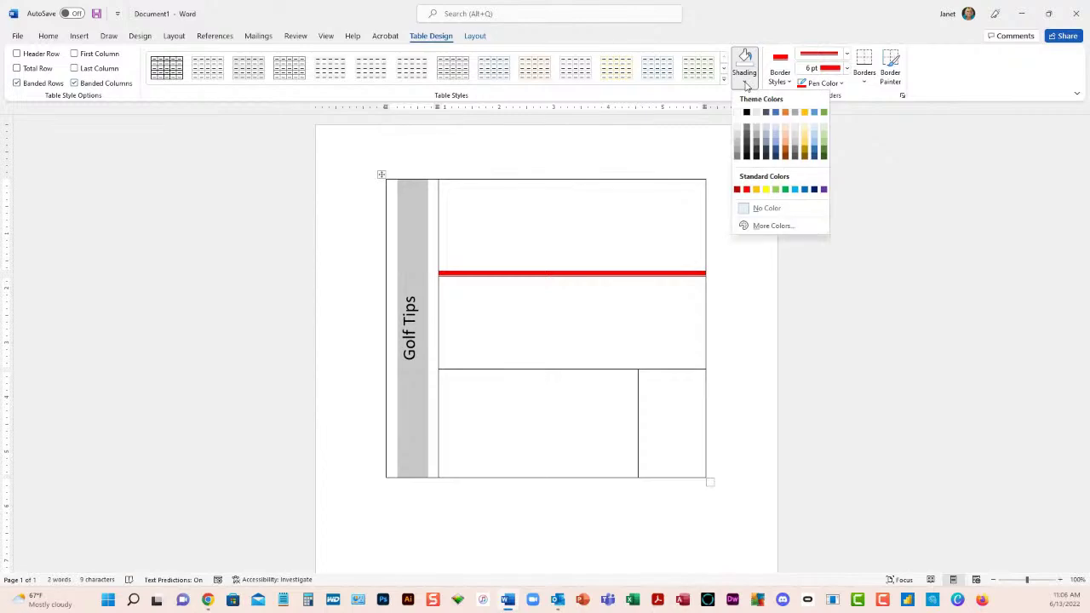
{"action": "left_click", "coordinate": [776, 114]}
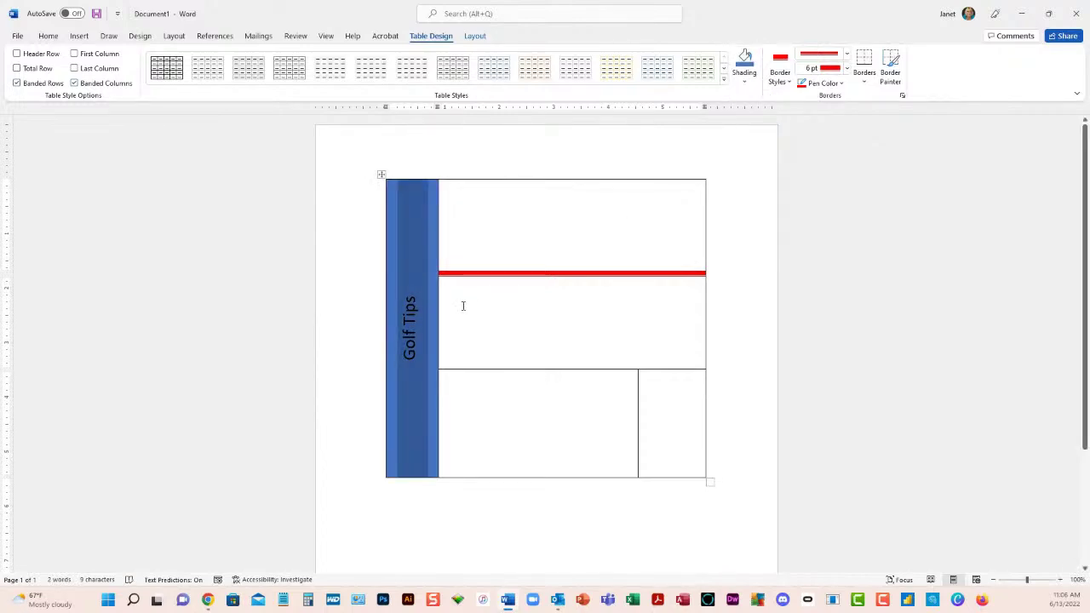
- Make the 'Golf Tips' text white and bold
{"action": "left_click", "coordinate": [50, 37]}
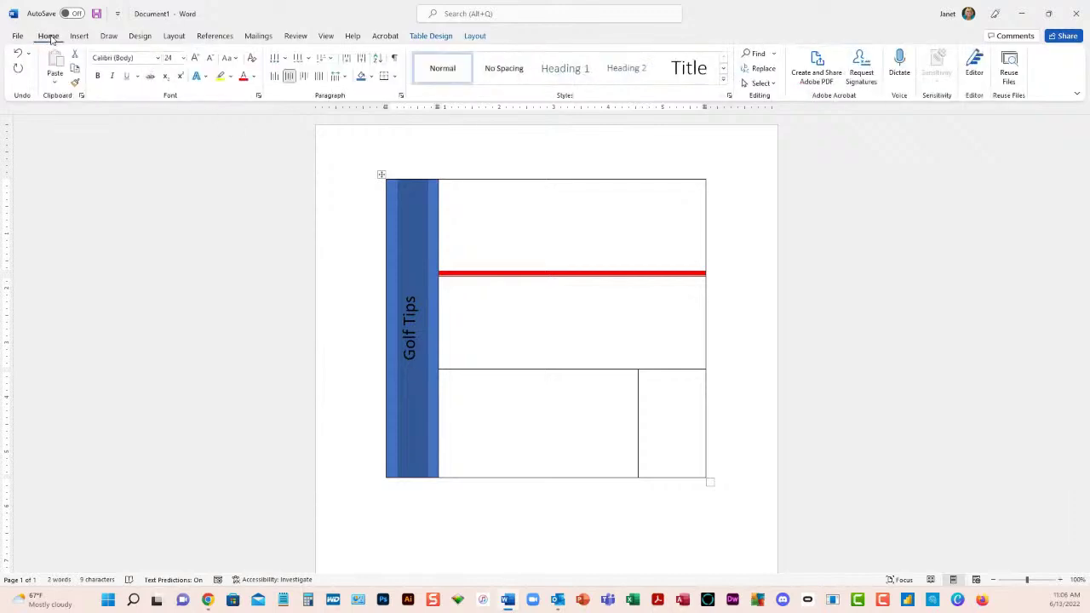
{"action": "left_click", "coordinate": [253, 77]}
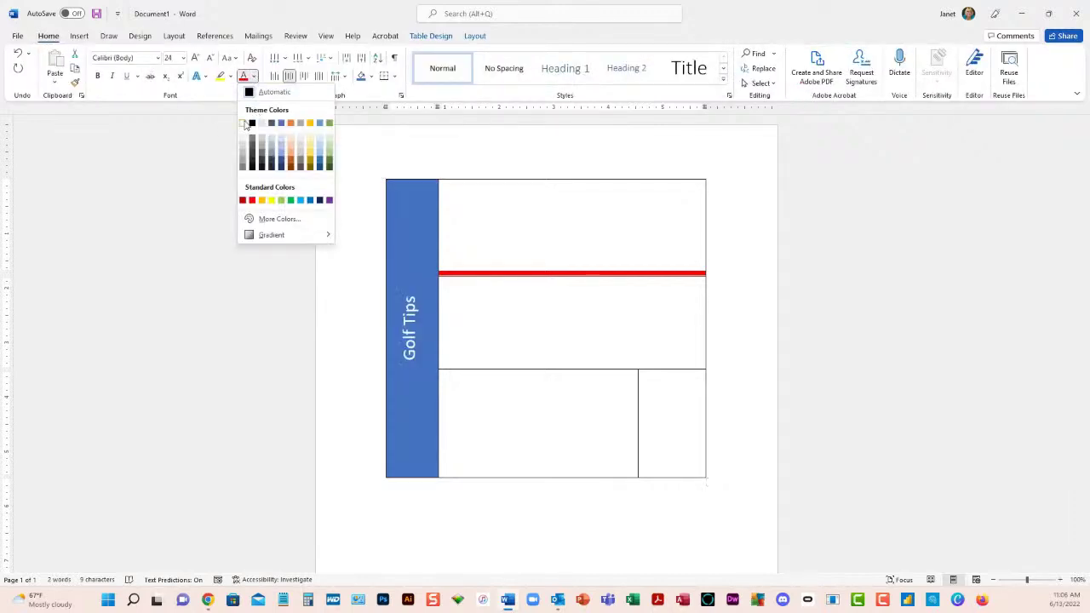
{"action": "left_click", "coordinate": [246, 118]}
{"action": "left_click", "coordinate": [97, 76]}
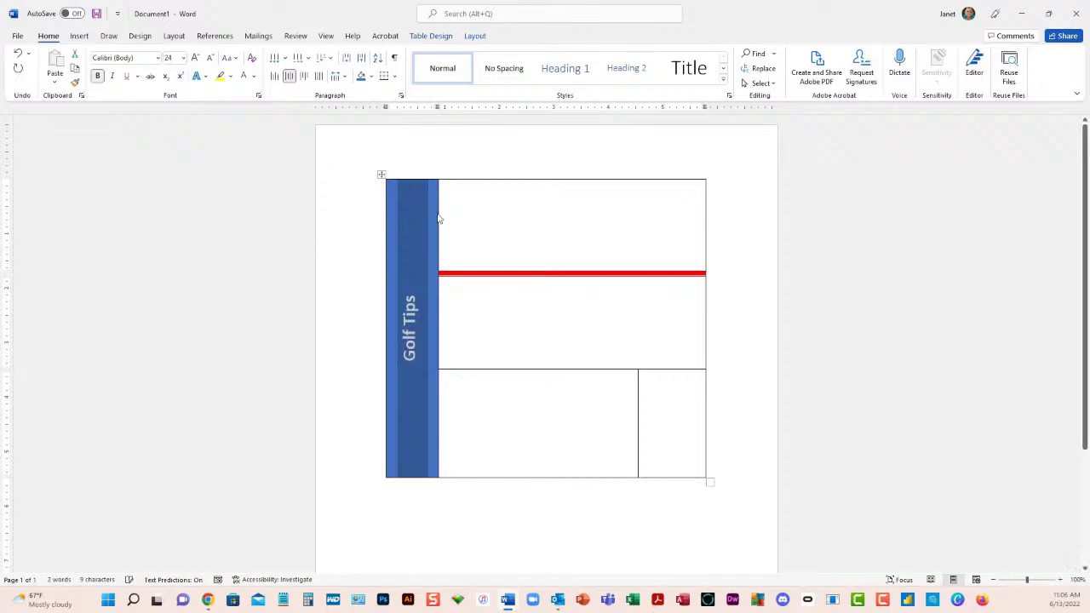
{"action": "left_click", "coordinate": [679, 322]}
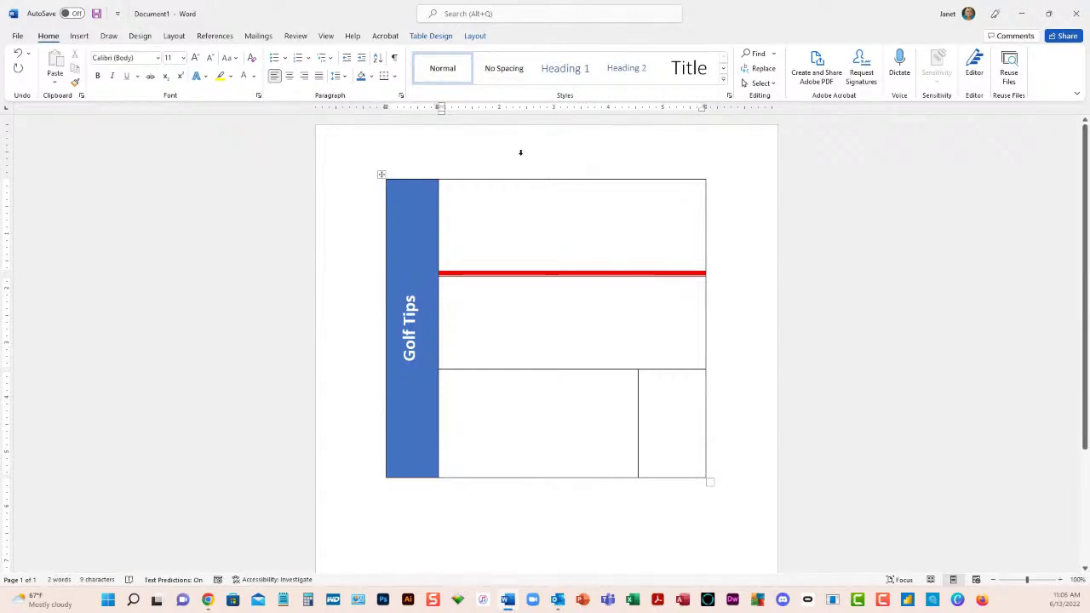
- Erase the thick red line between the upper right-hand cells with the Eraser tool
{"action": "left_click", "coordinate": [474, 37]}
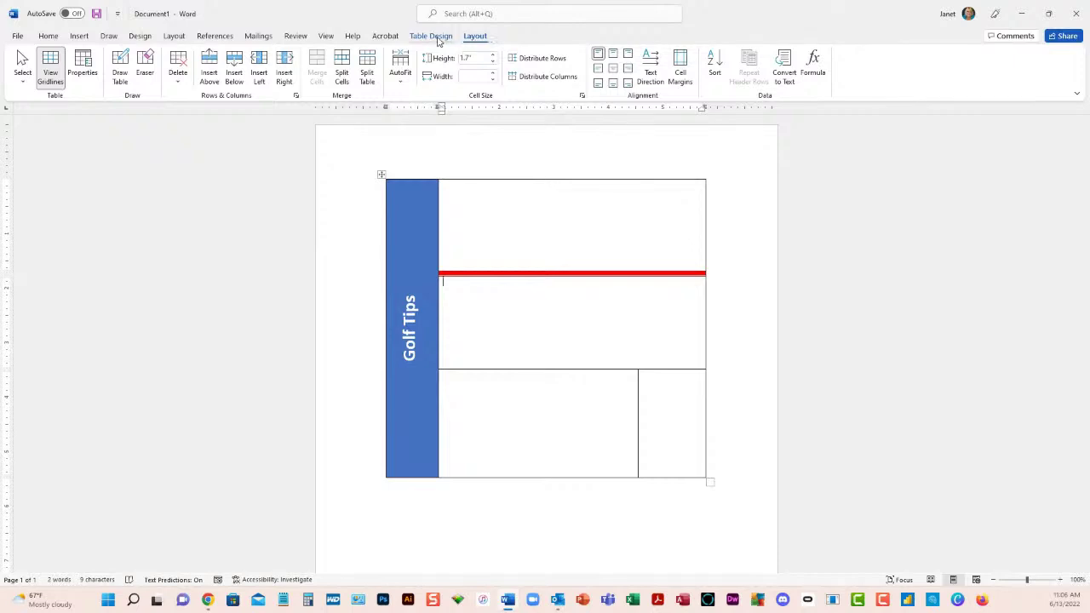
{"action": "left_click", "coordinate": [432, 39]}
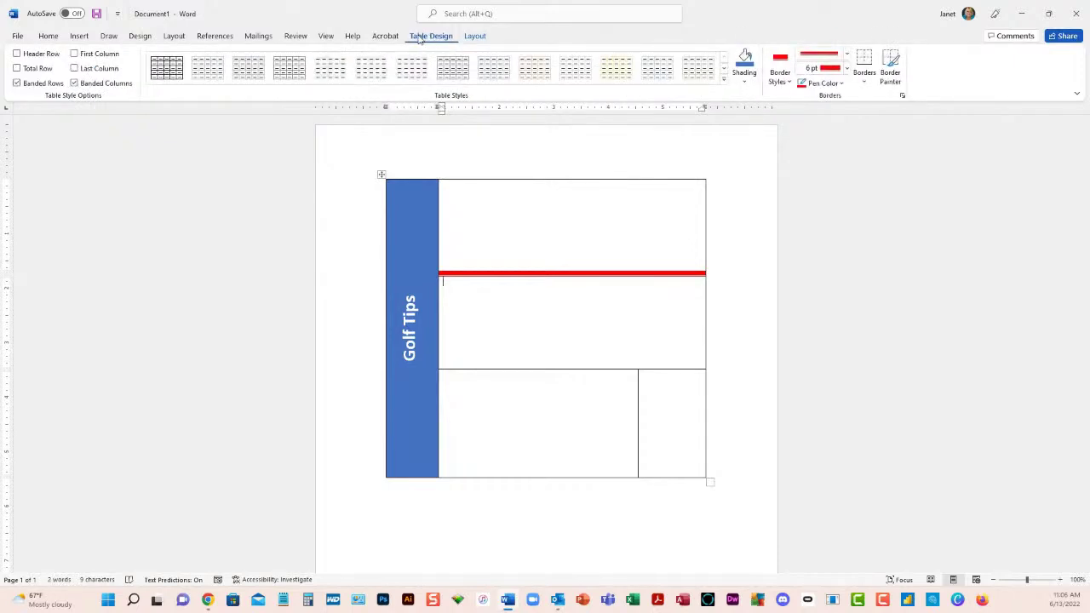
{"action": "left_click", "coordinate": [479, 39]}
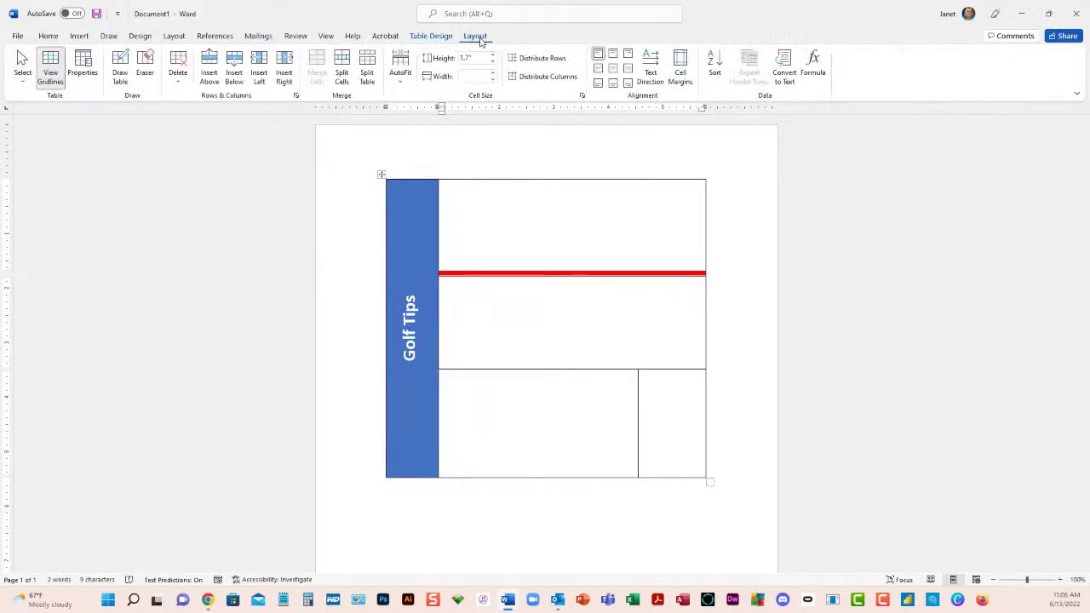
{"action": "left_click", "coordinate": [145, 62]}
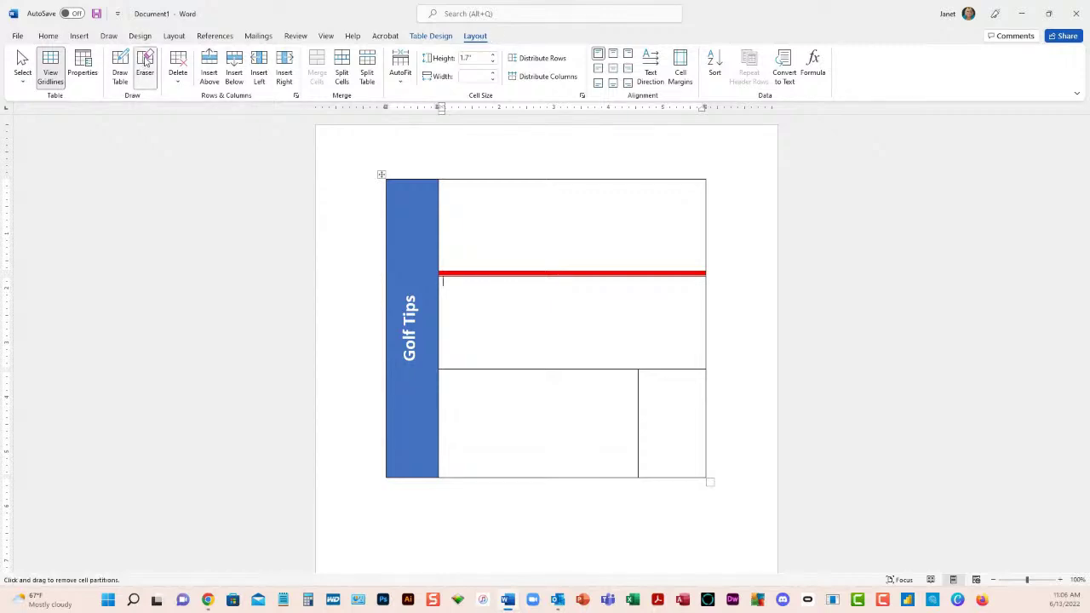
{"action": "left_click", "coordinate": [570, 271]}
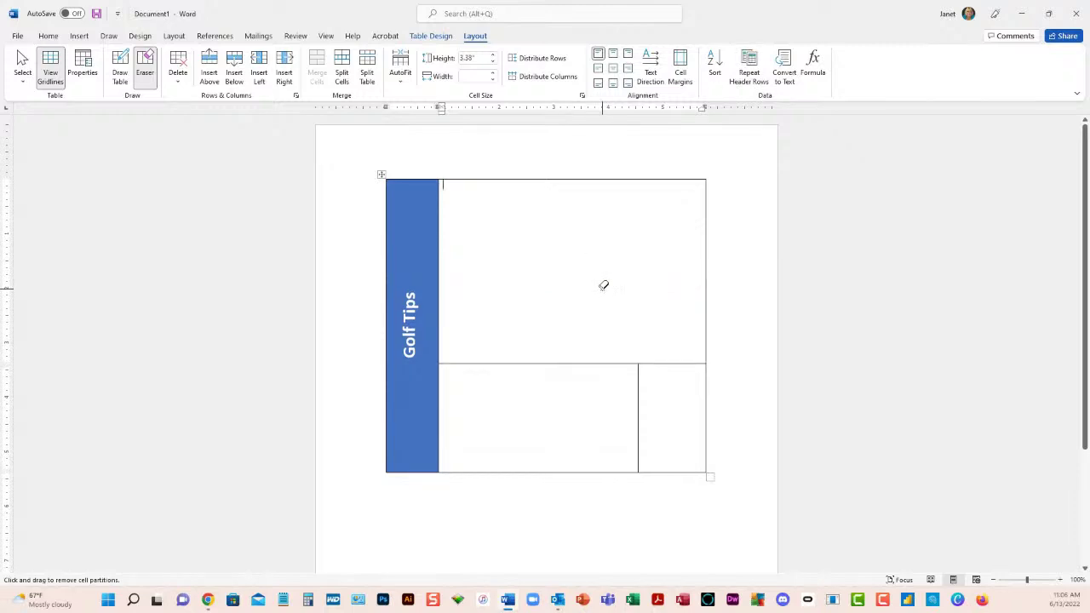
{"action": "left_click", "coordinate": [146, 66]}
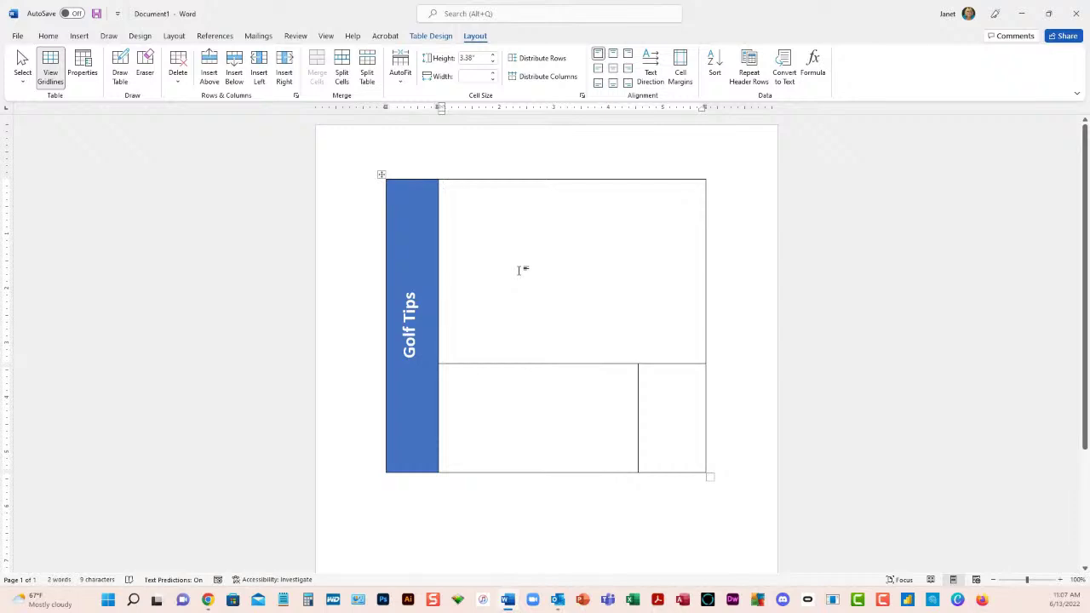
{"action": "left_click", "coordinate": [81, 37]}
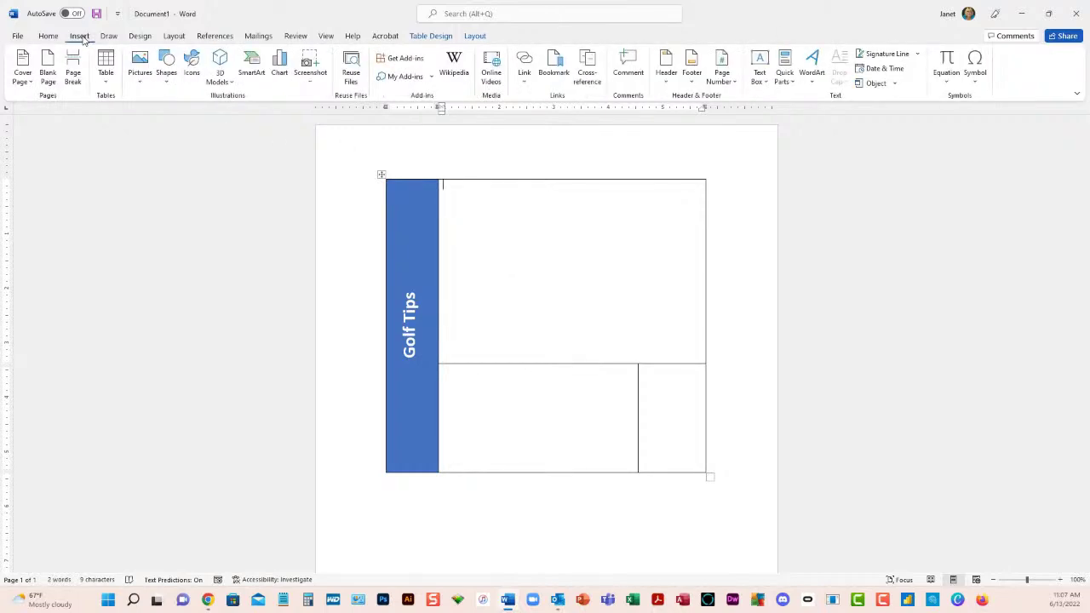
- Insert the stock photo of a golf ball on a tee, found by searching 'golf'
{"action": "left_click", "coordinate": [142, 82]}
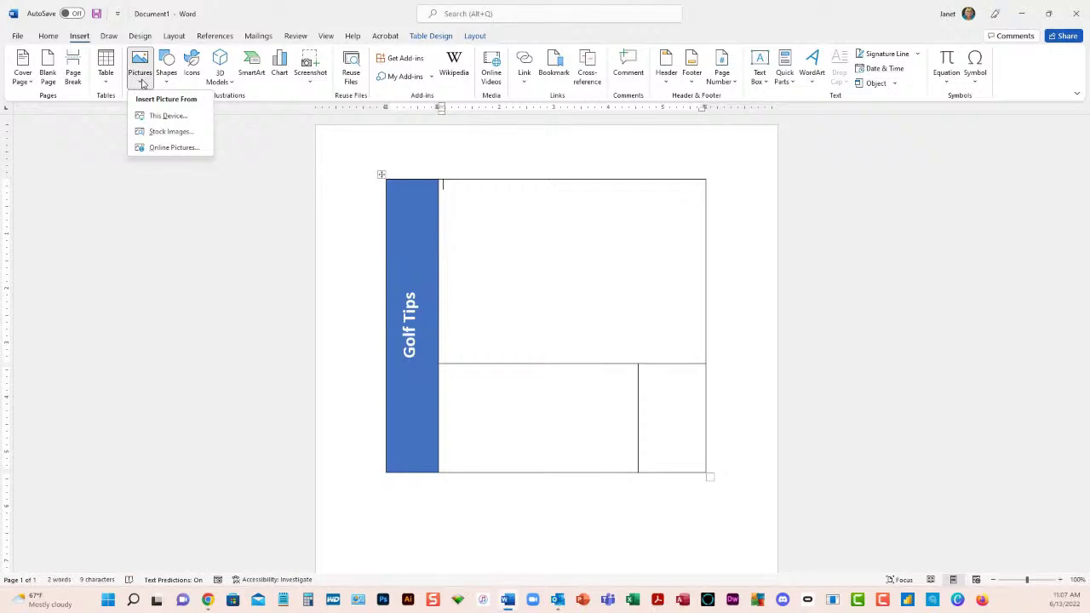
{"action": "left_click", "coordinate": [168, 132]}
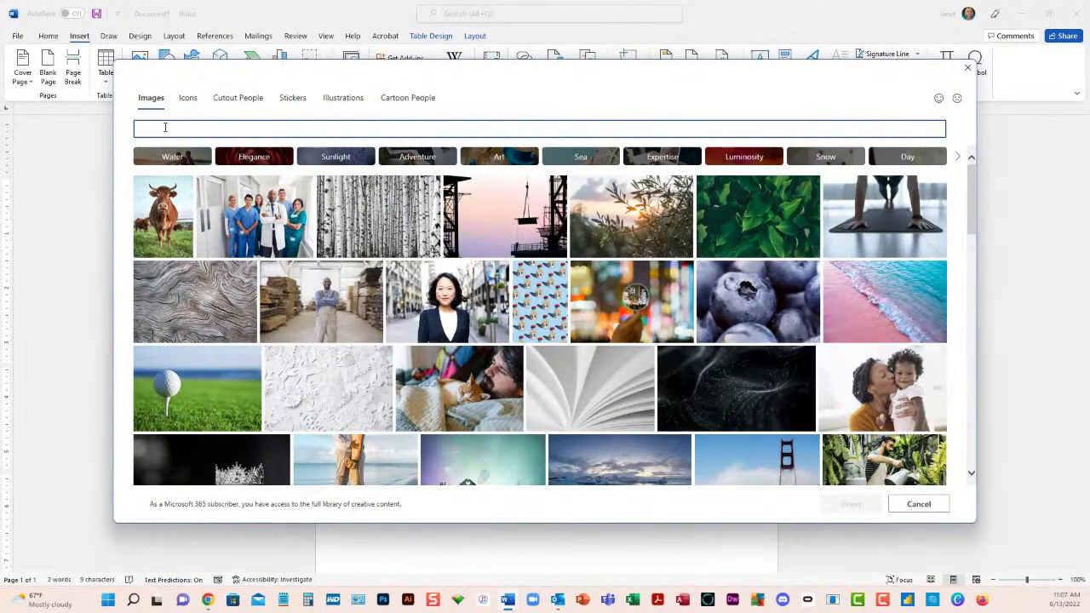
{"action": "type", "text": "g"}
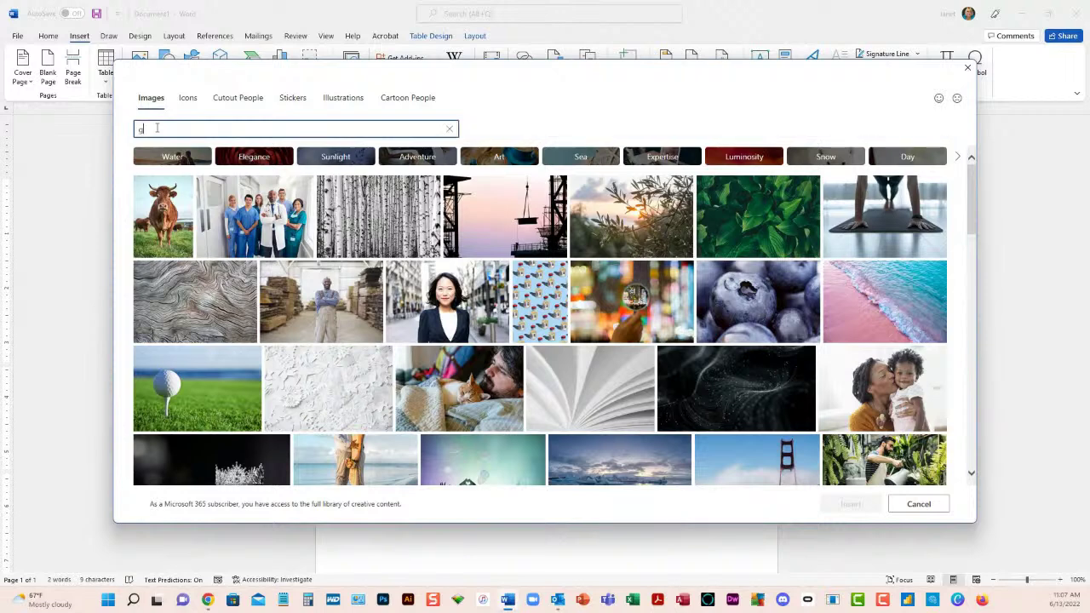
{"action": "type", "text": "olf"}
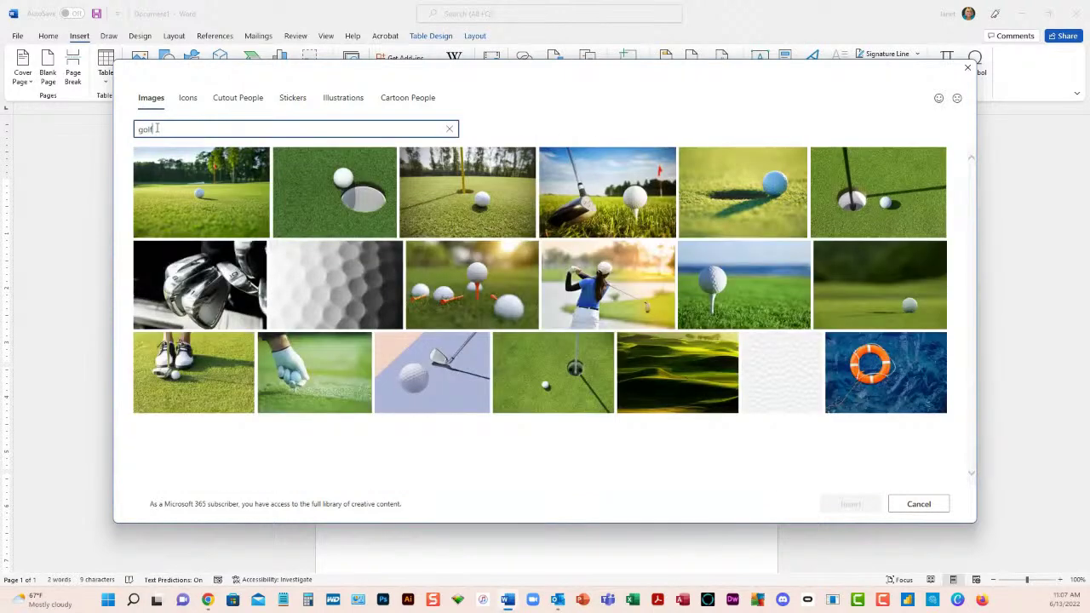
{"action": "left_click", "coordinate": [756, 277]}
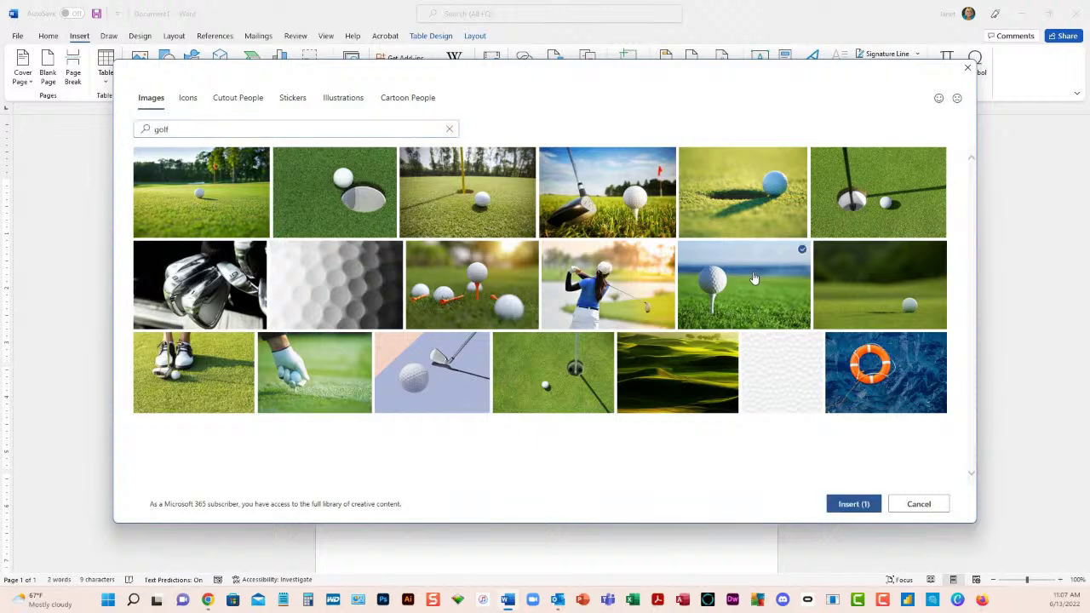
{"action": "left_click", "coordinate": [852, 504]}
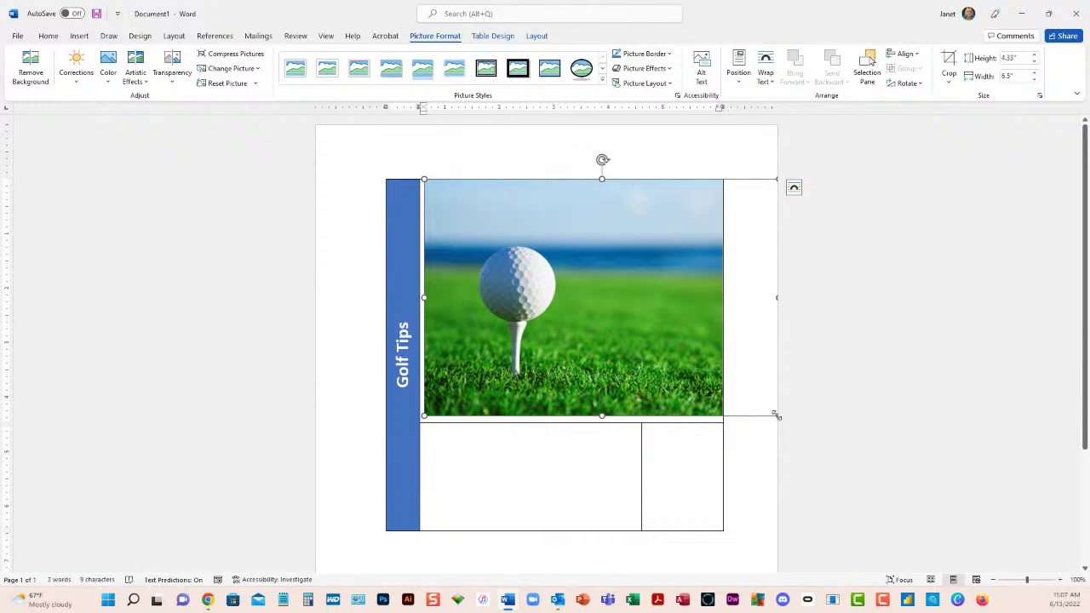
- Shrink the golf ball photo to fit its cell and deselect it
{"action": "left_click_drag", "start_coordinate": [776, 415], "coordinate": [720, 375]}
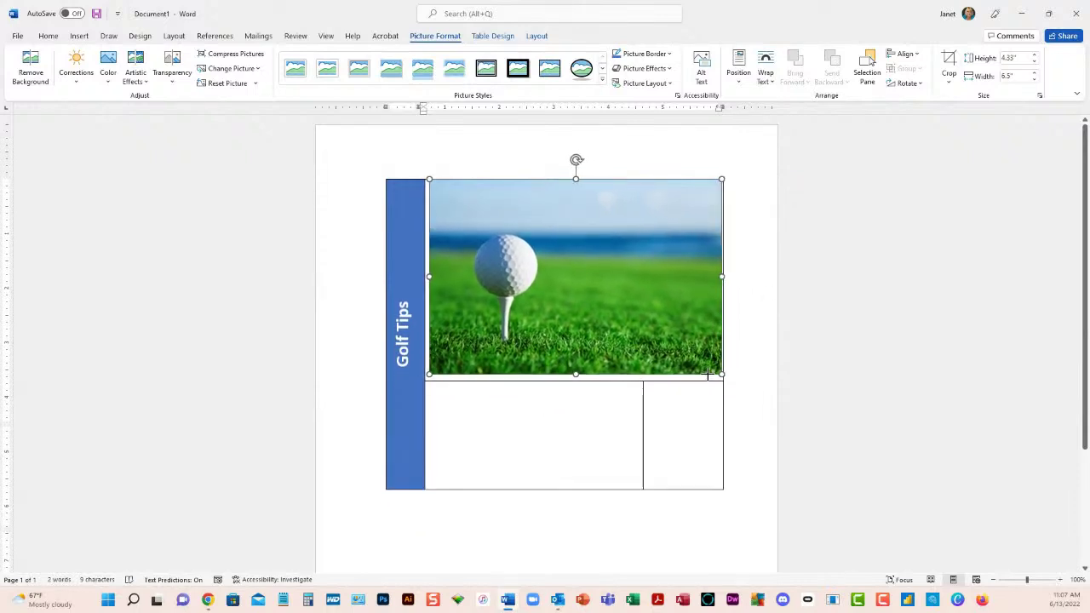
{"action": "left_click", "coordinate": [576, 430]}
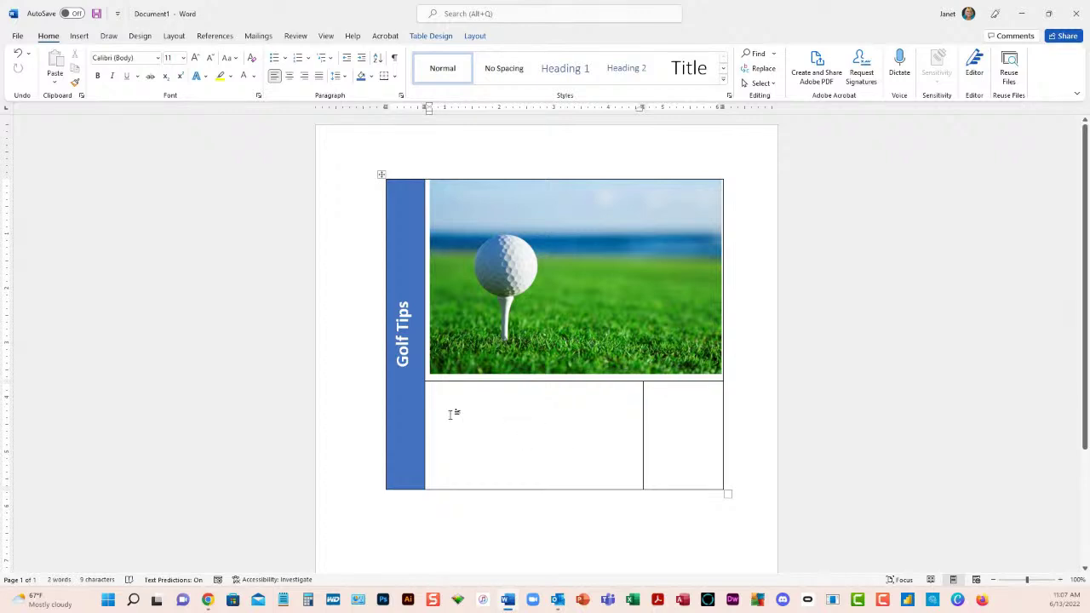
- Insert a 4x4 table into the lower-left cell from the table grid
{"action": "left_click", "coordinate": [79, 36]}
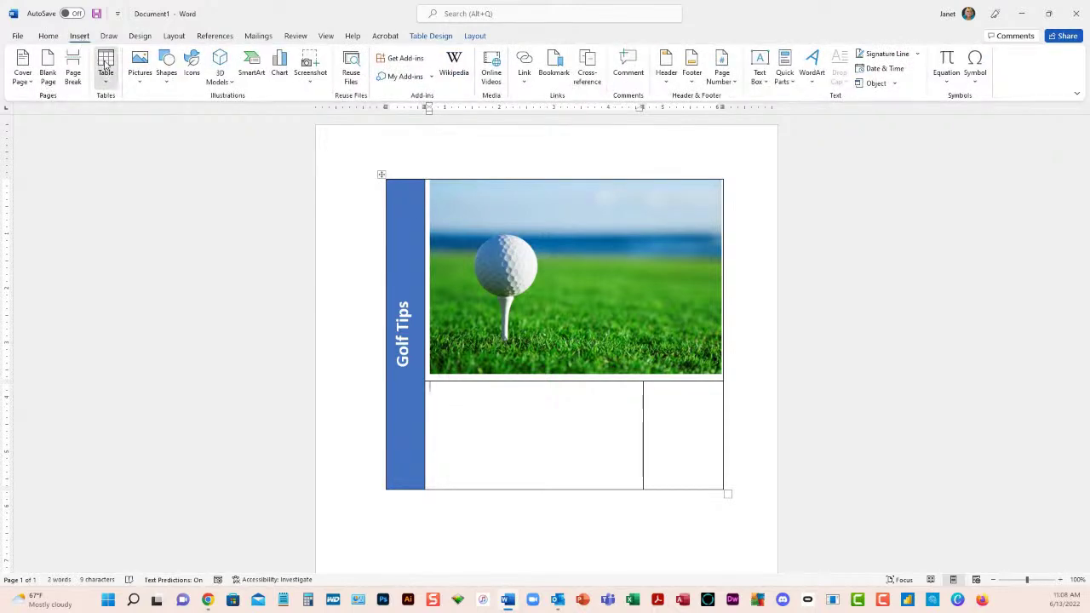
{"action": "left_click", "coordinate": [105, 68]}
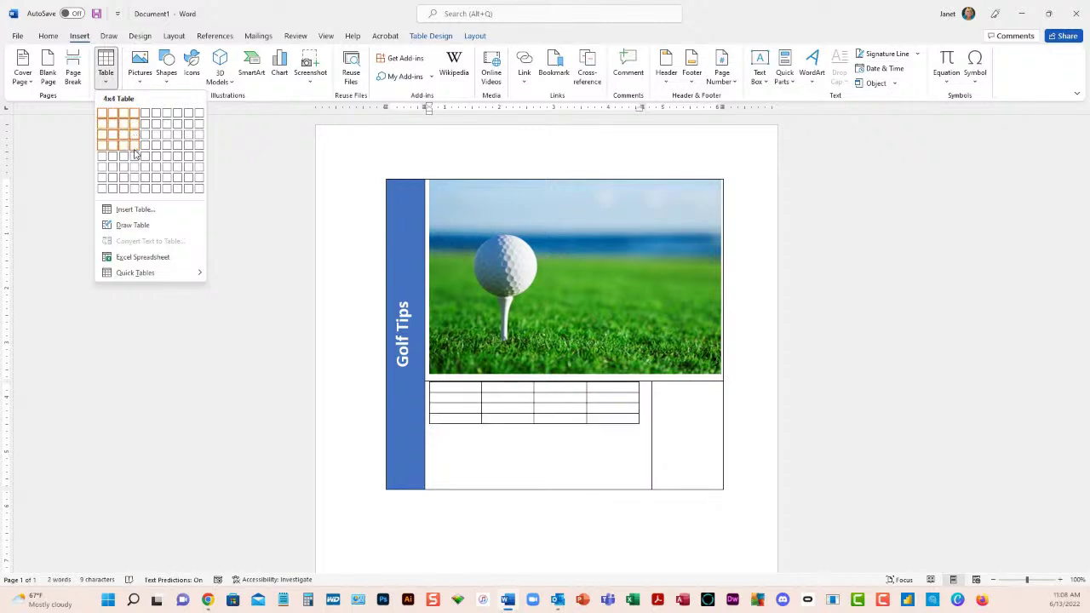
{"action": "left_click", "coordinate": [136, 146]}
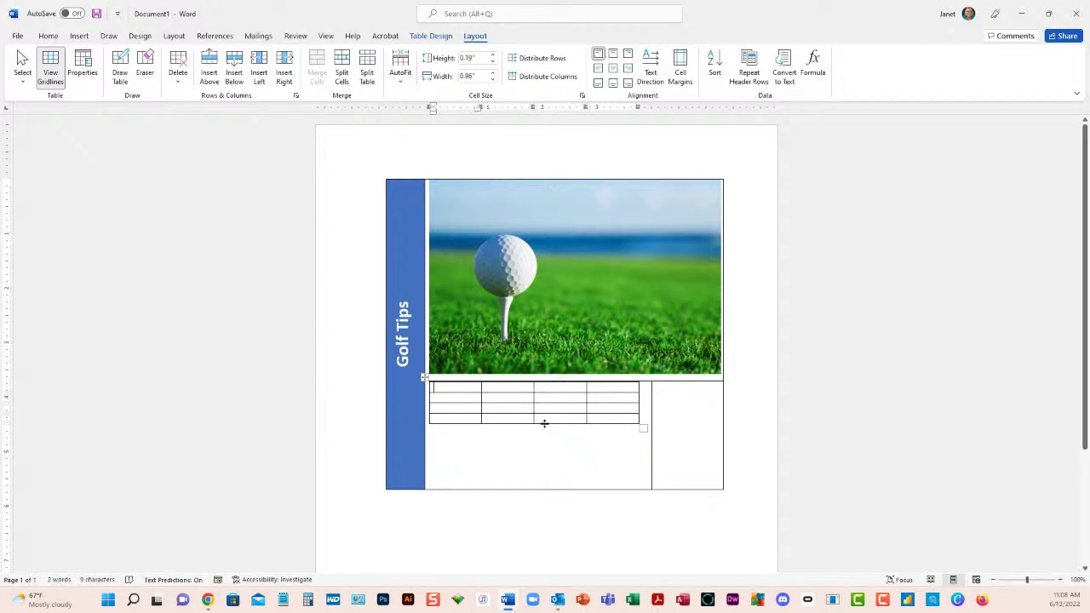
- Make the nested table's bottom row much taller and switch on the Eraser
{"action": "left_click_drag", "start_coordinate": [545, 421], "coordinate": [541, 482]}
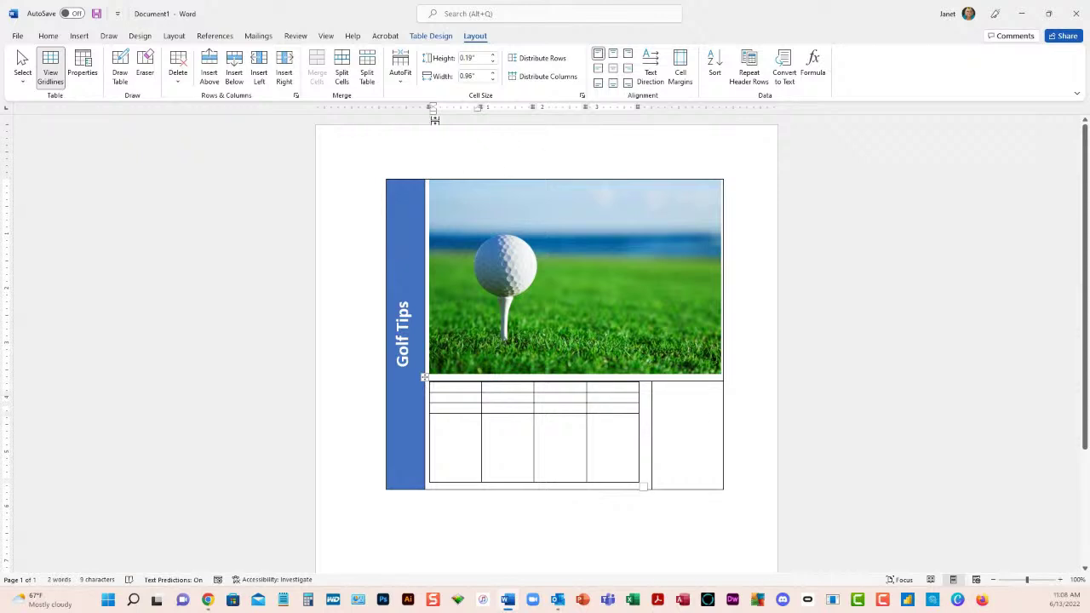
{"action": "left_click", "coordinate": [144, 65]}
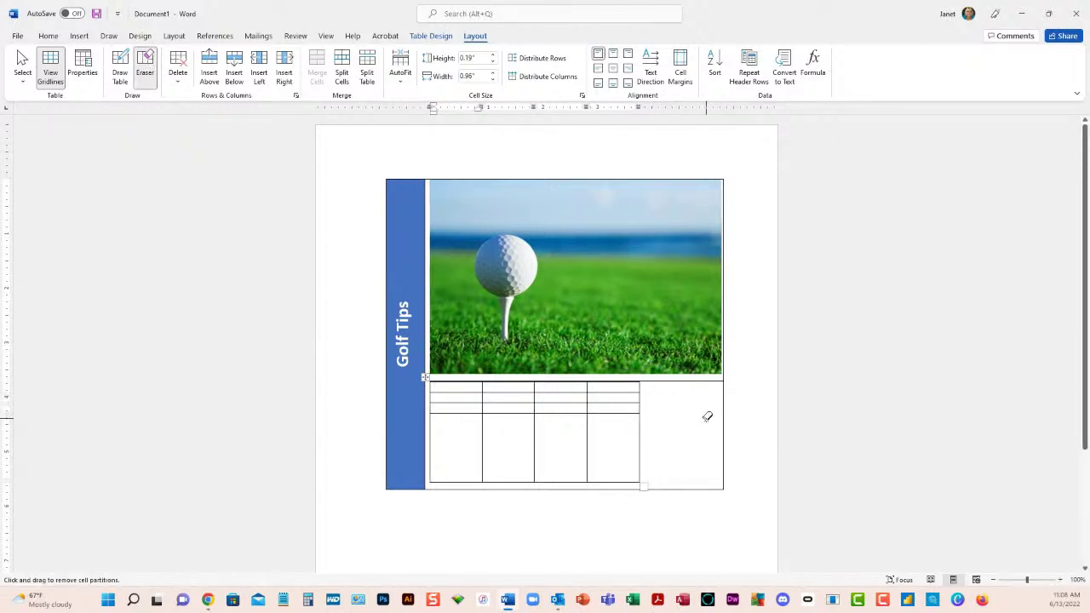
- Turn off the eraser and stretch the nested grid's last column to the table's right edge
{"action": "left_click", "coordinate": [143, 68]}
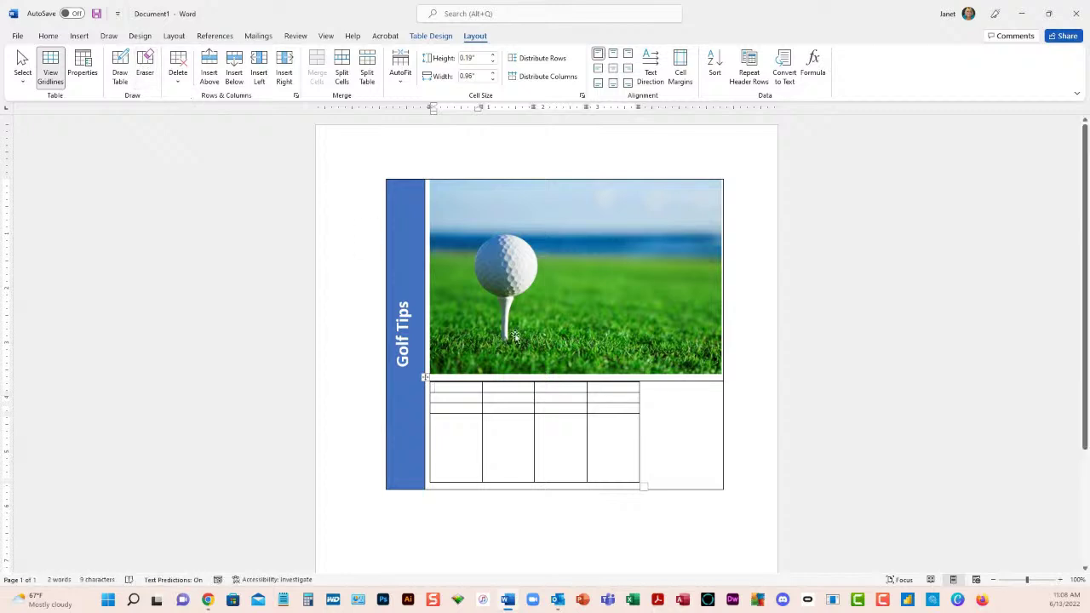
{"action": "left_click_drag", "start_coordinate": [638, 425], "coordinate": [720, 435]}
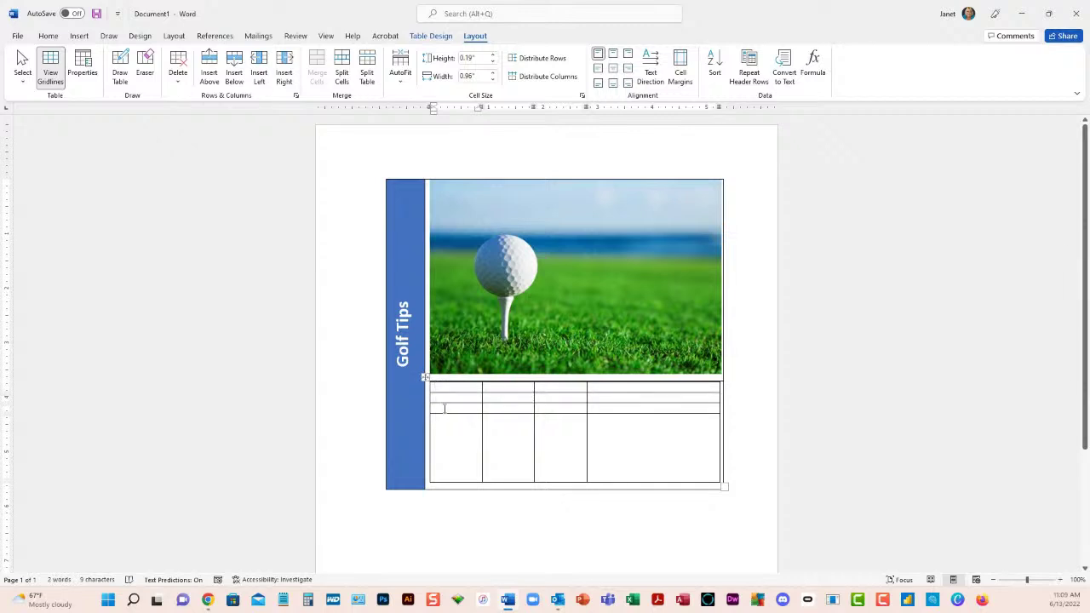
- Distribute the nested grid's four rows and four columns evenly, then select the whole layout table
{"action": "left_click", "coordinate": [424, 379]}
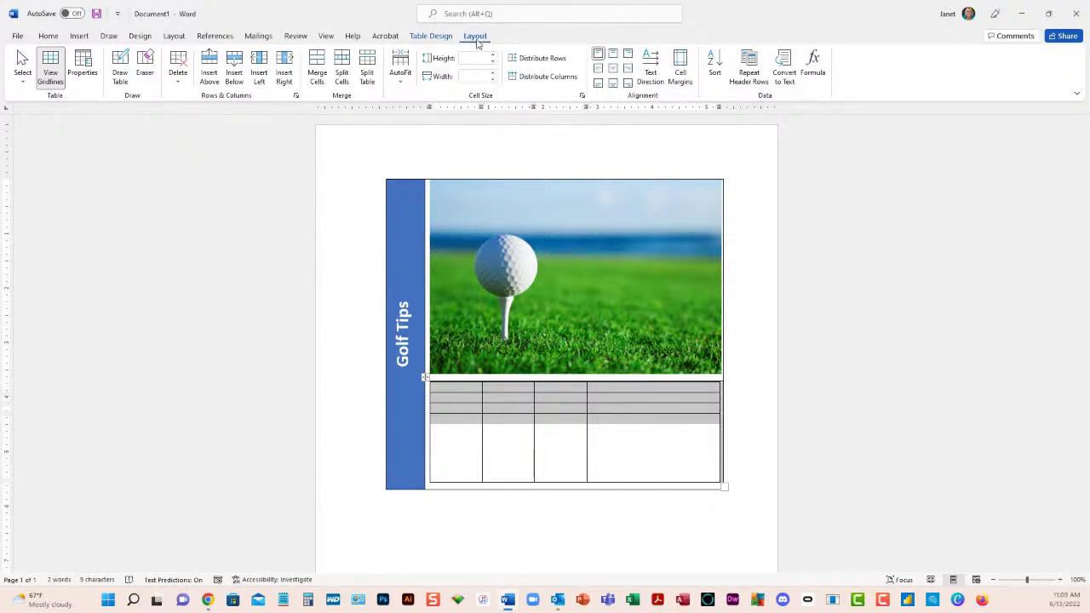
{"action": "left_click", "coordinate": [542, 58]}
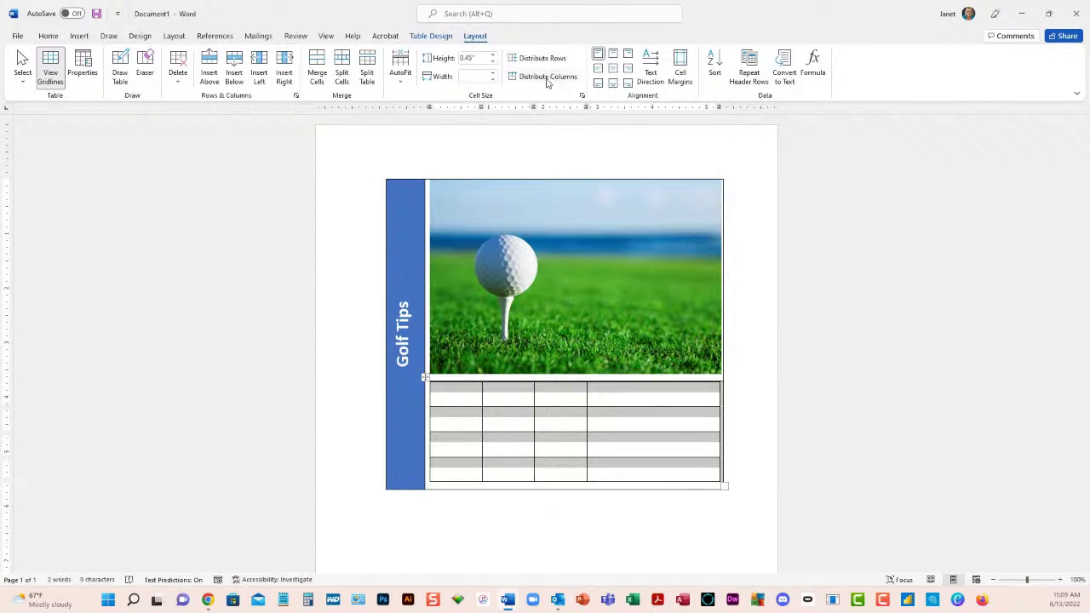
{"action": "left_click", "coordinate": [547, 78]}
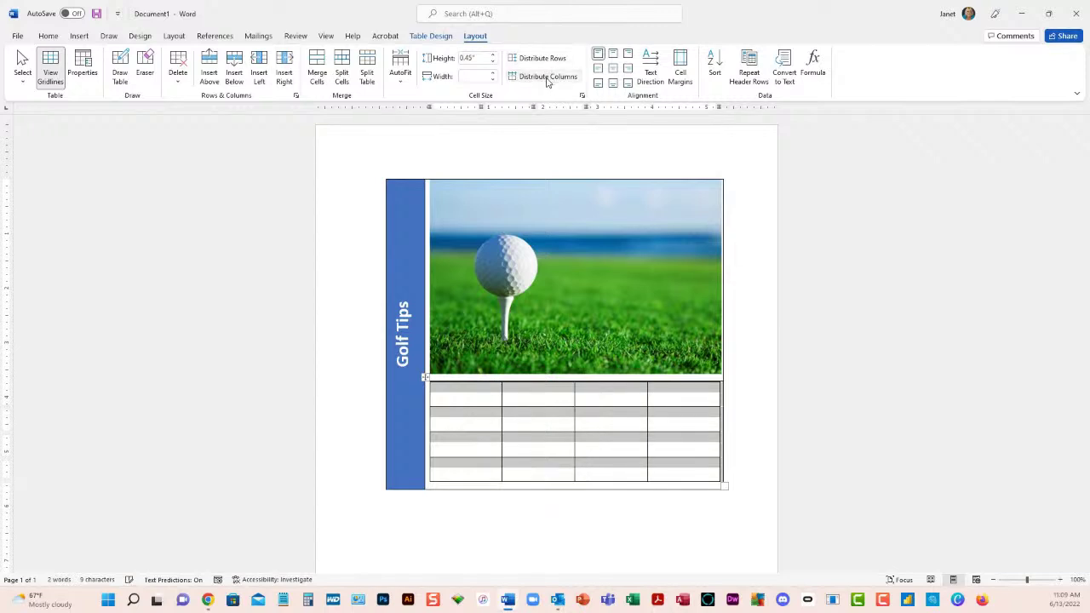
{"action": "left_click", "coordinate": [589, 400]}
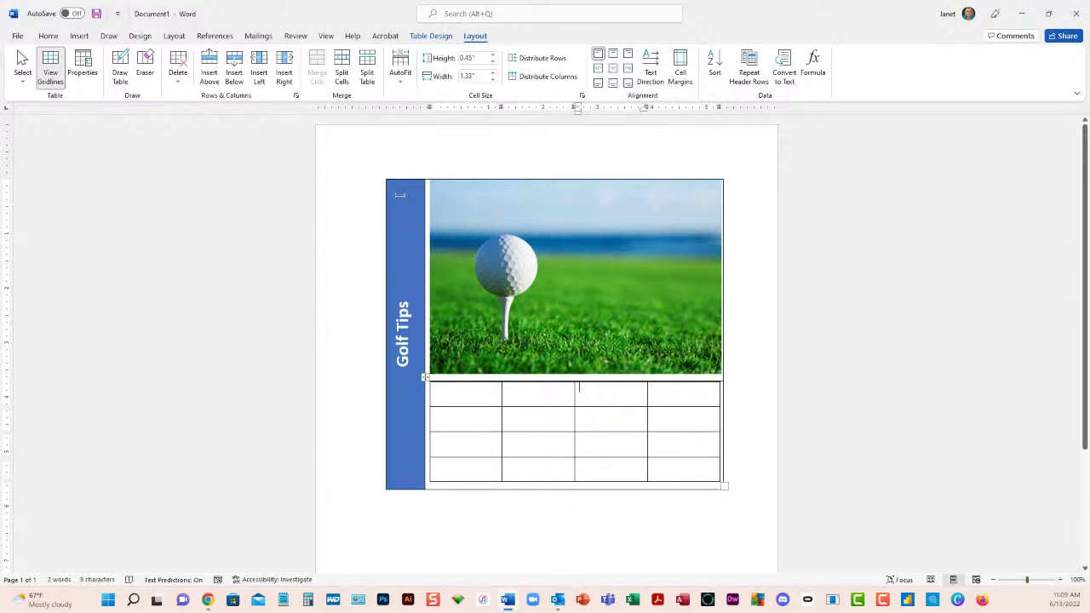
{"action": "left_click", "coordinate": [380, 174]}
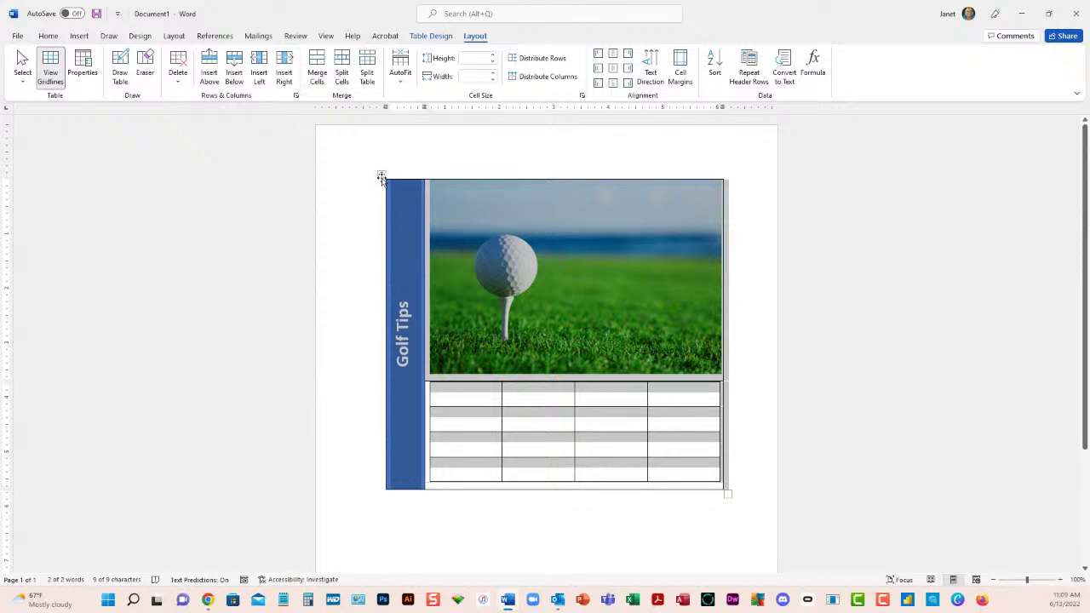
- Apply No Border to the outer layout table from Table Design, then deselect it
{"action": "left_click", "coordinate": [431, 36]}
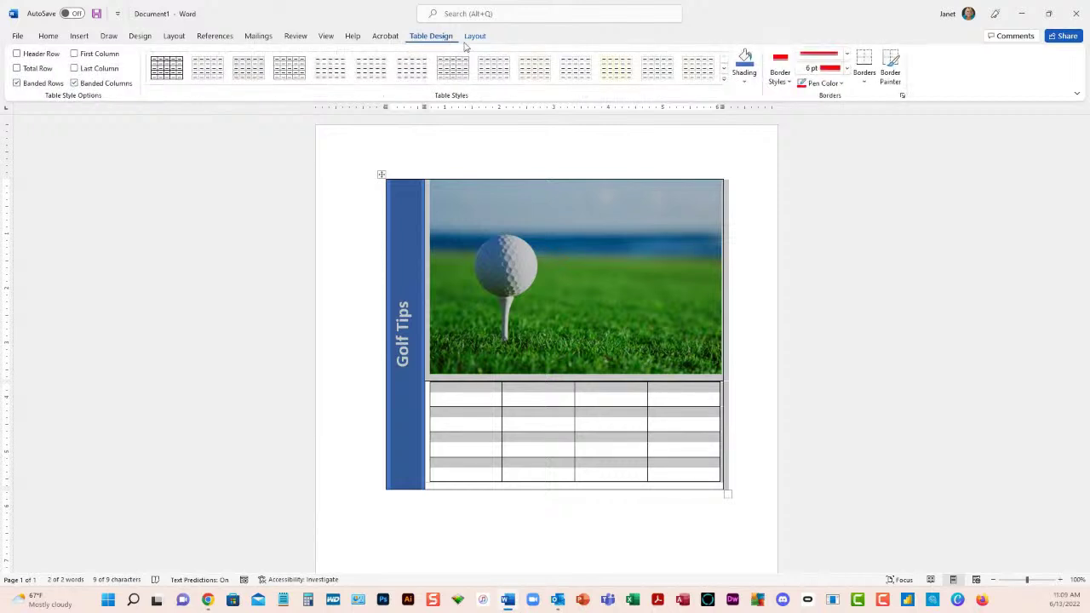
{"action": "left_click", "coordinate": [866, 83]}
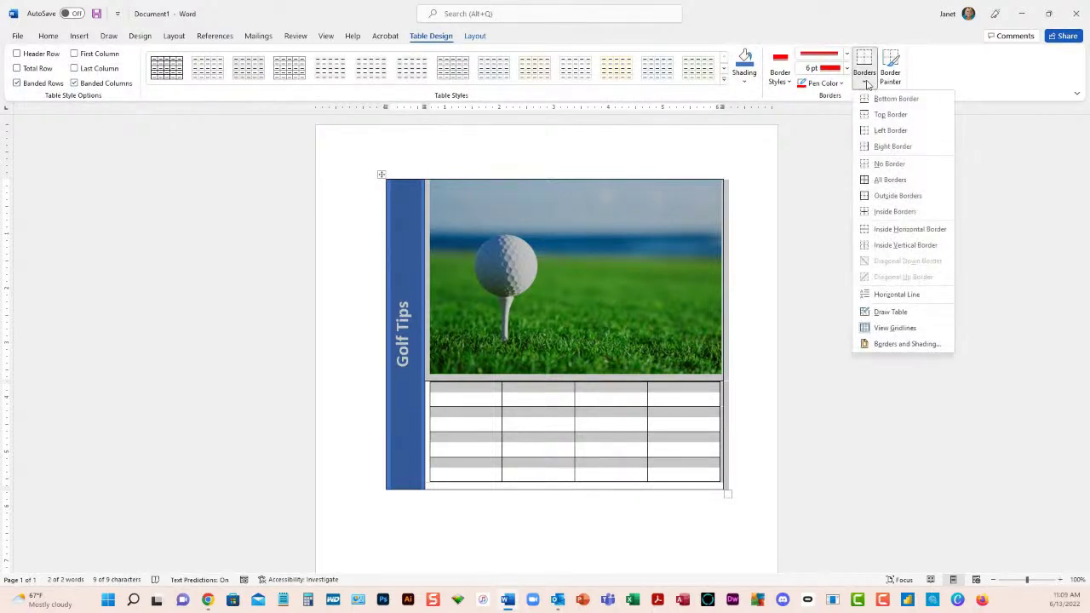
{"action": "left_click", "coordinate": [879, 168]}
{"action": "left_click", "coordinate": [758, 270]}
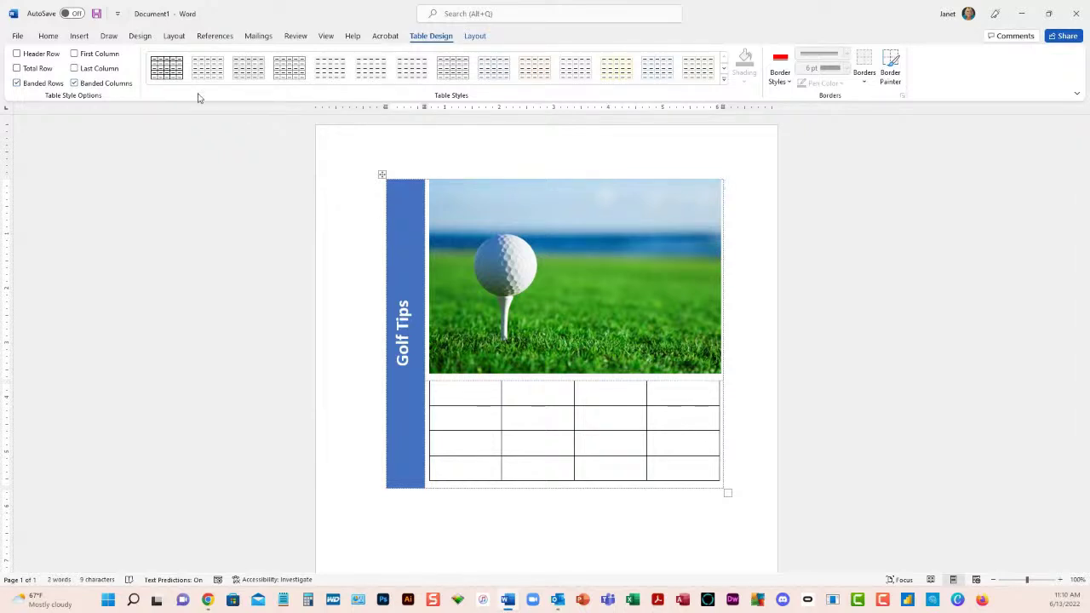
{"action": "left_click", "coordinate": [18, 37]}
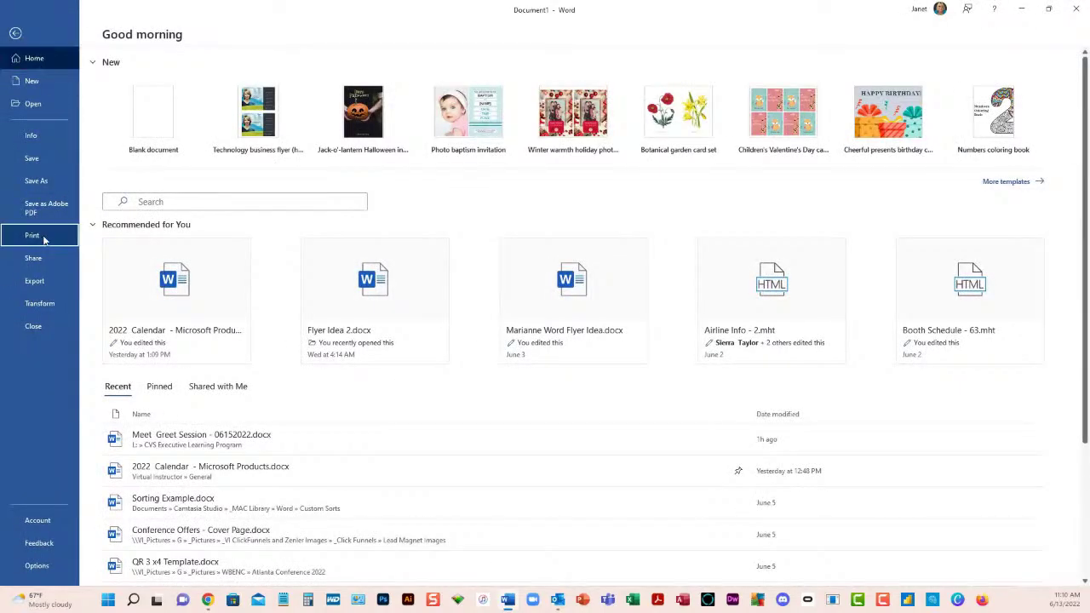
{"action": "left_click", "coordinate": [34, 235]}
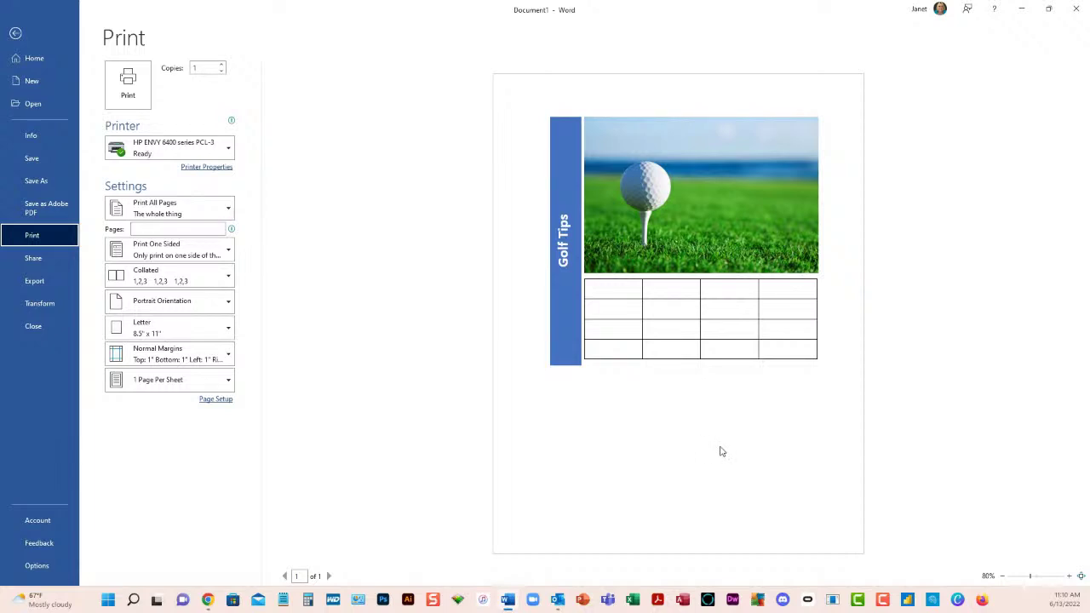
{"action": "left_click", "coordinate": [15, 34]}
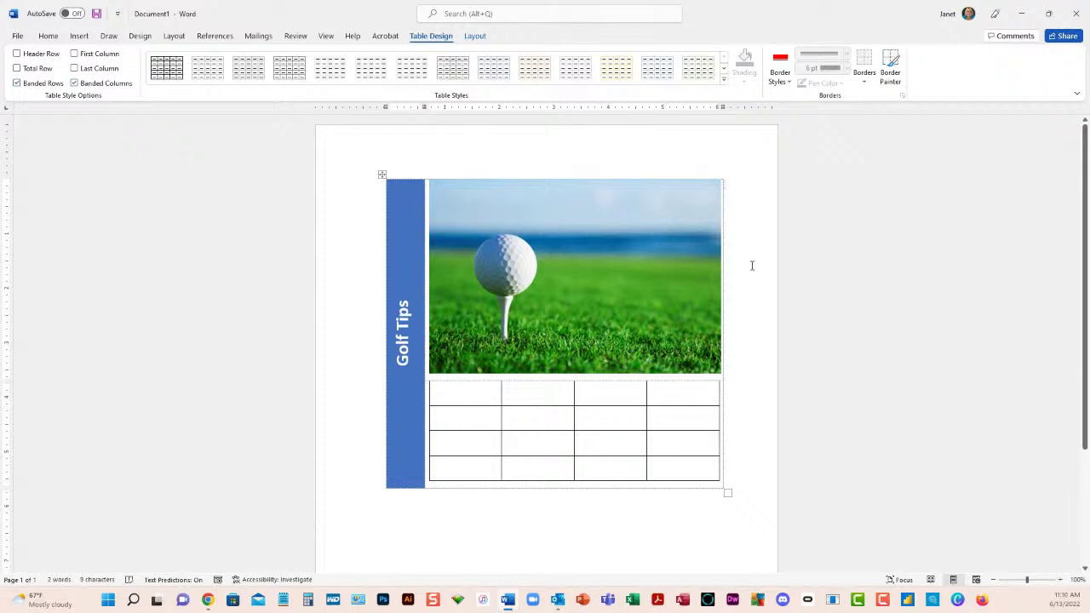
- Glance at the Insert tab's Table options, then place the cursor on the blank line below the layout table
{"action": "left_click", "coordinate": [80, 37]}
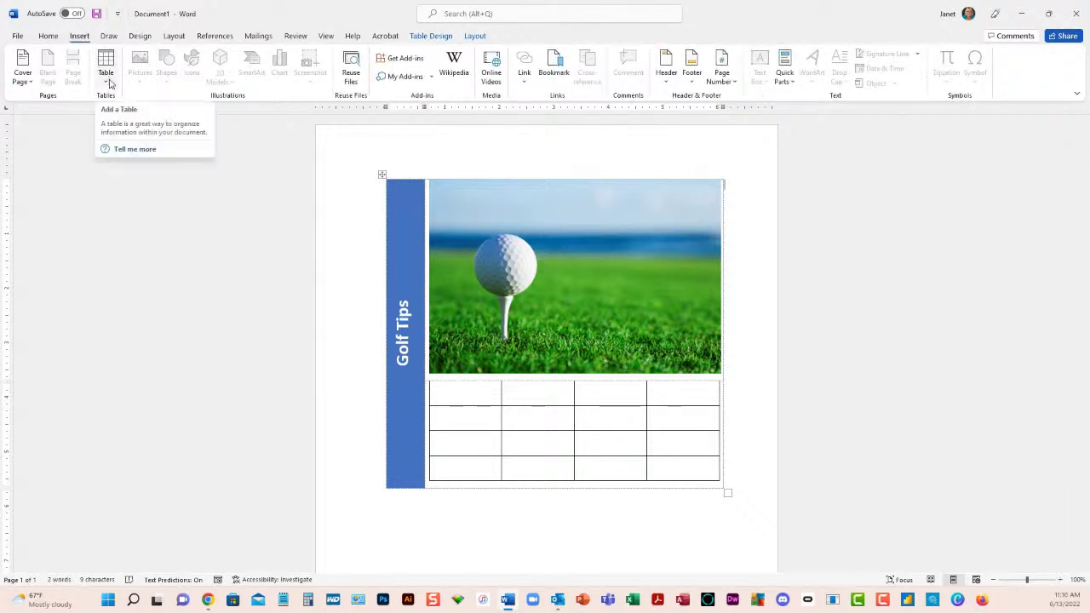
{"action": "left_click", "coordinate": [109, 82]}
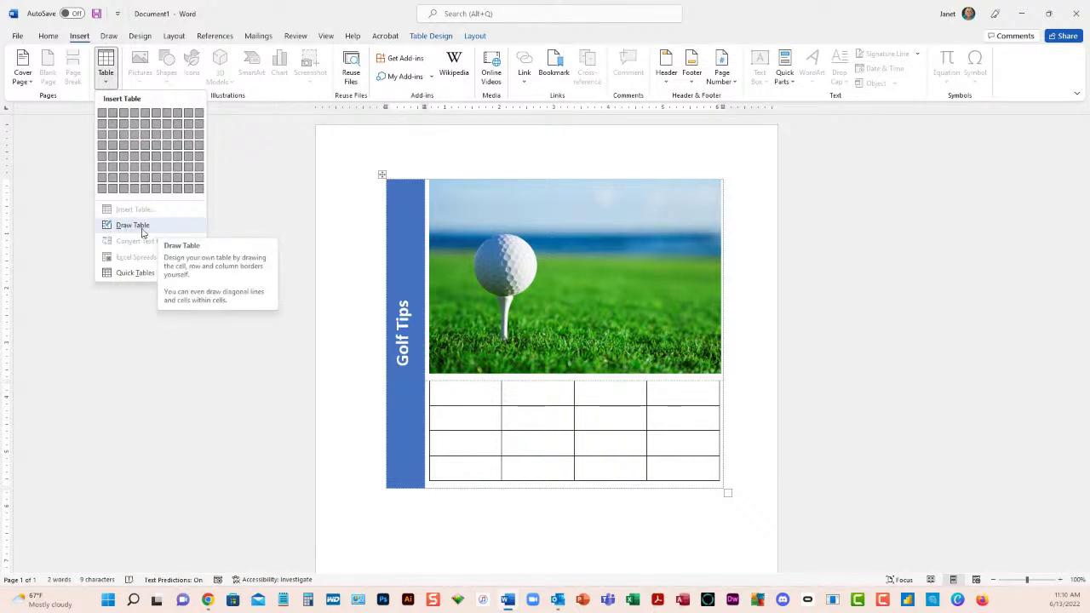
{"action": "left_click", "coordinate": [656, 528]}
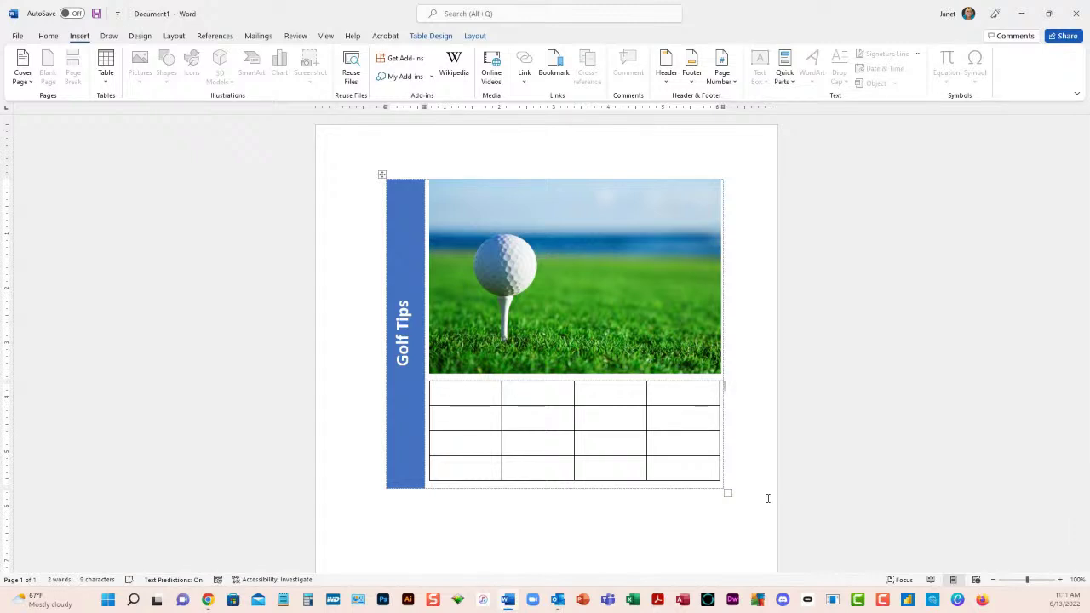
{"action": "left_click", "coordinate": [767, 498]}
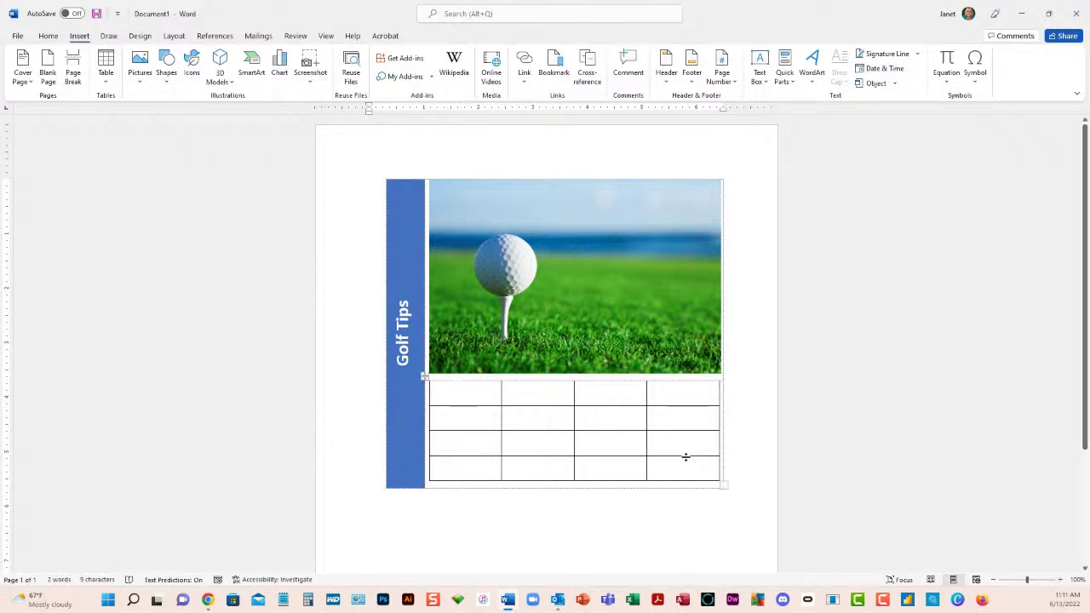
- Insert the With Subheads 2 Quick Table of college enrollment below the golf layout
{"action": "left_click", "coordinate": [105, 72]}
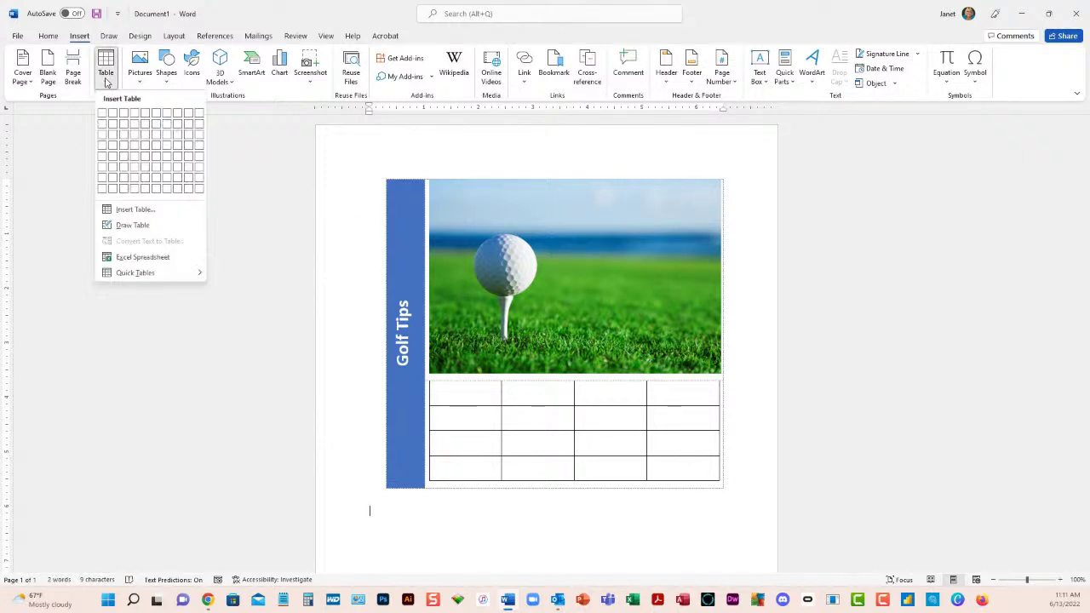
{"action": "mouse_move", "coordinate": [131, 281]}
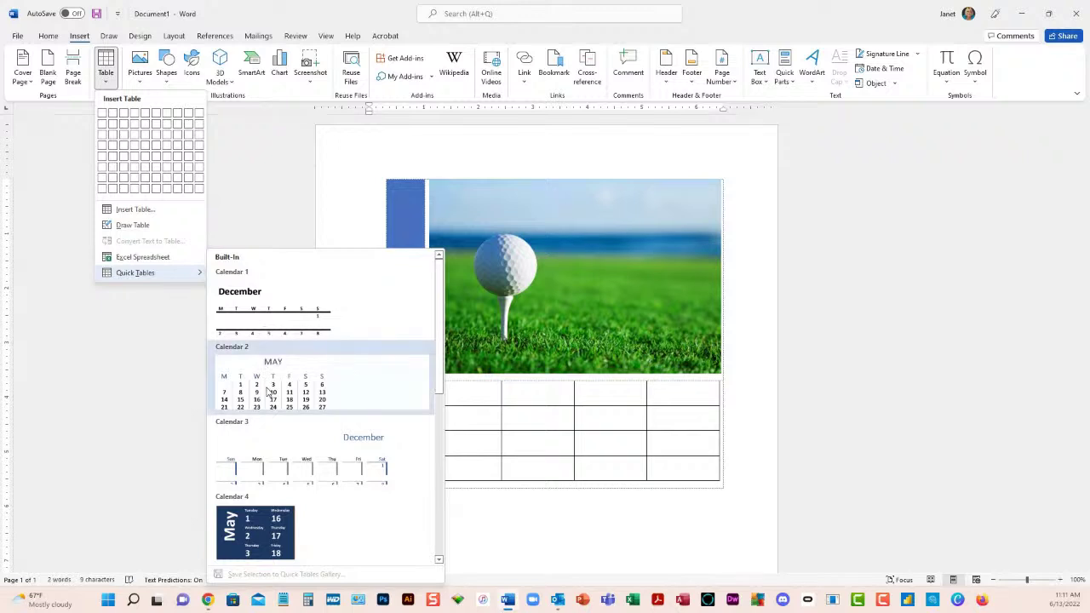
{"action": "scroll", "coordinate": [442, 394], "scroll_direction": "down", "scroll_amount": 1}
{"action": "left_click_drag", "start_coordinate": [442, 394], "coordinate": [440, 513]}
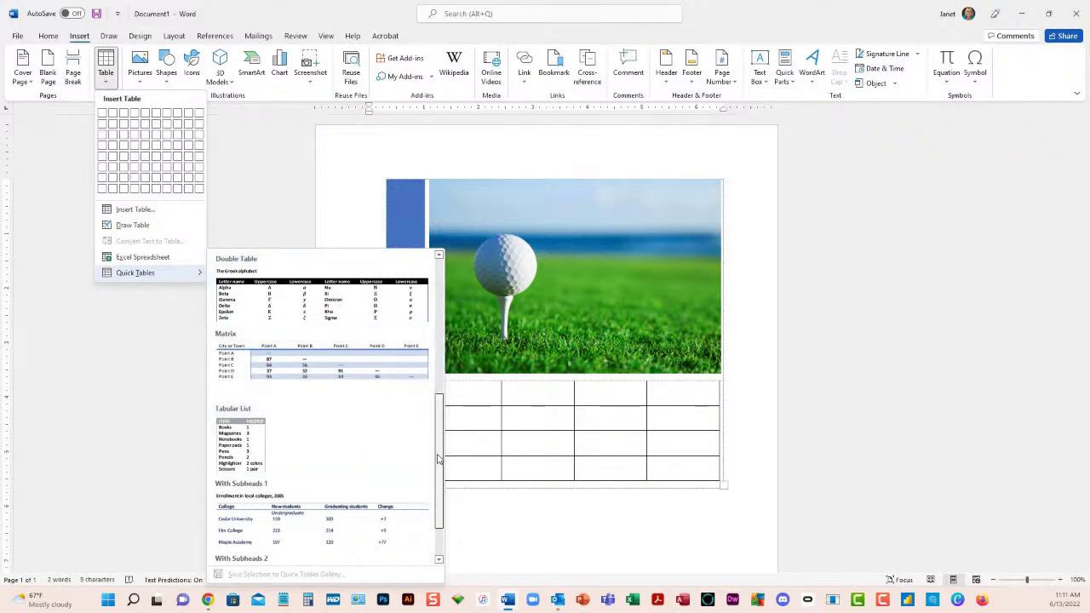
{"action": "scroll", "coordinate": [437, 489], "scroll_direction": "down", "scroll_amount": 1}
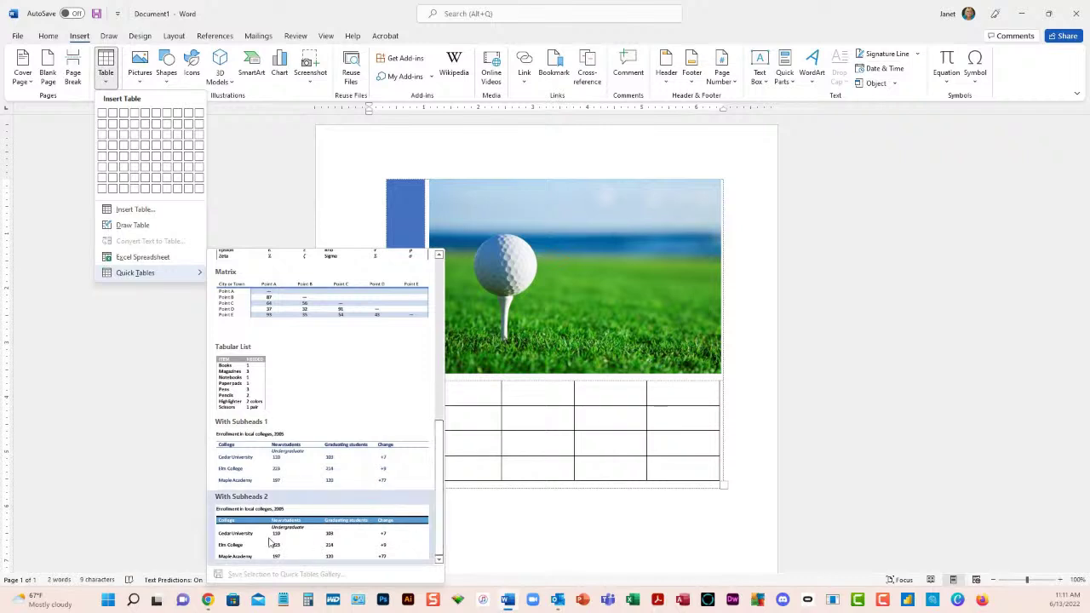
{"action": "left_click", "coordinate": [243, 522]}
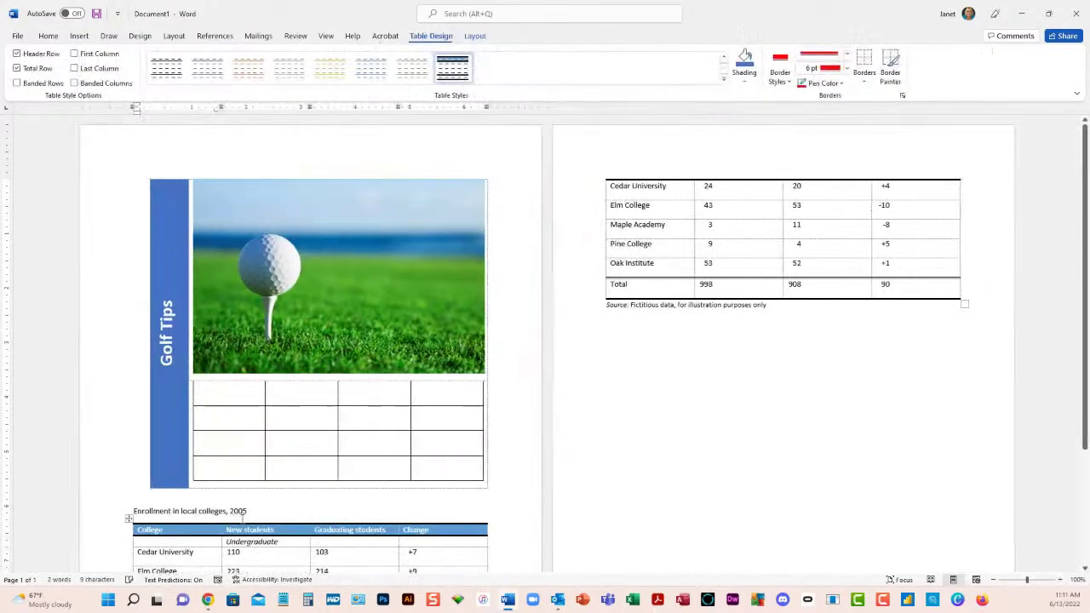
- Add a page break before the enrollment caption so the table starts on page two
{"action": "left_click", "coordinate": [154, 517]}
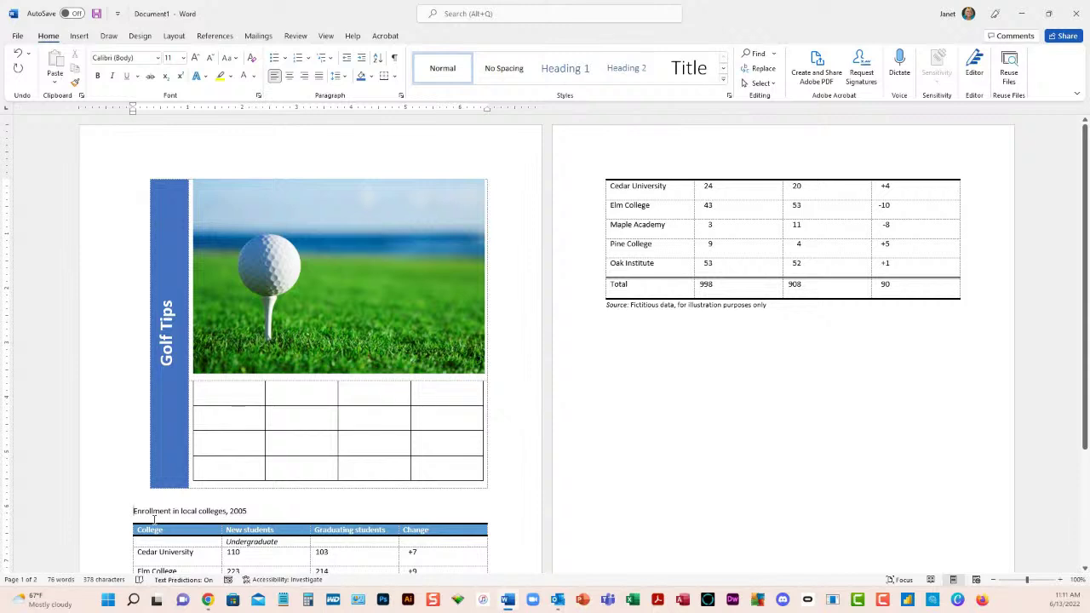
{"action": "key", "text": "ctrl+Return"}
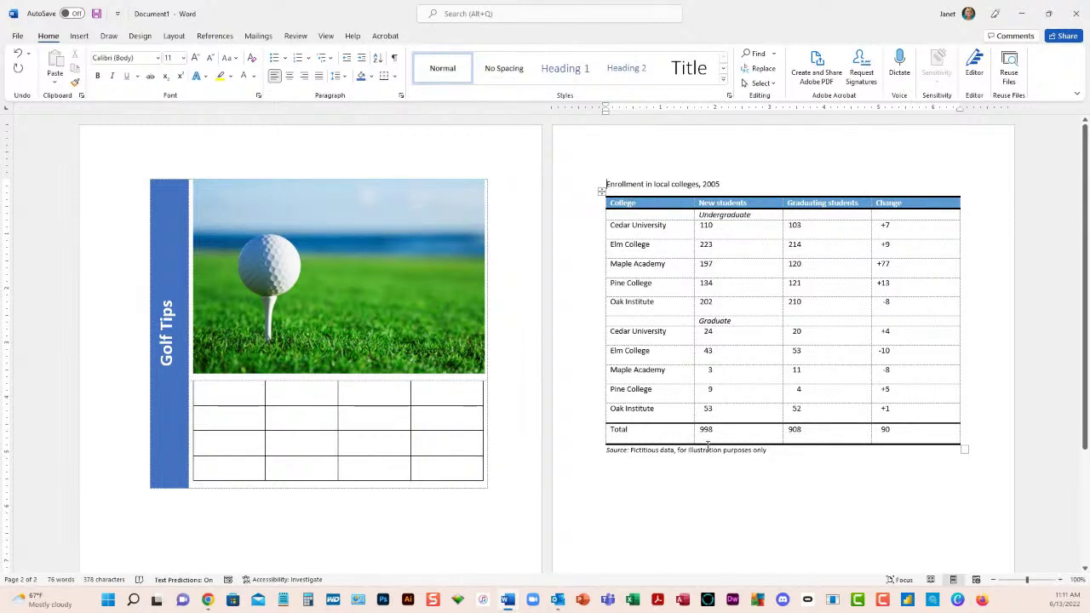
{"action": "left_click", "coordinate": [80, 39]}
{"action": "left_click", "coordinate": [108, 78]}
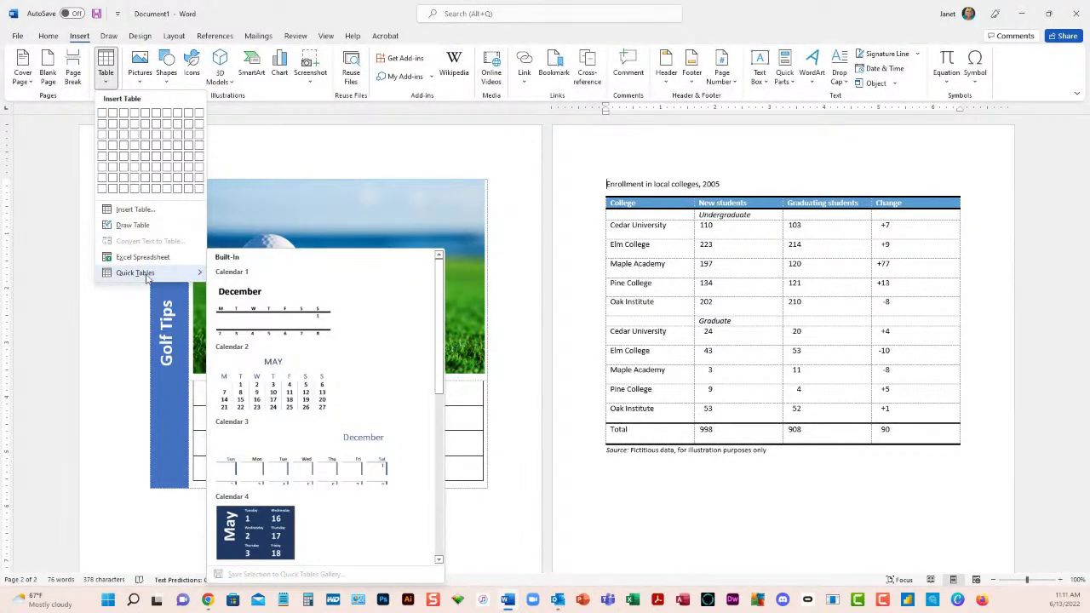
{"action": "left_click", "coordinate": [688, 543]}
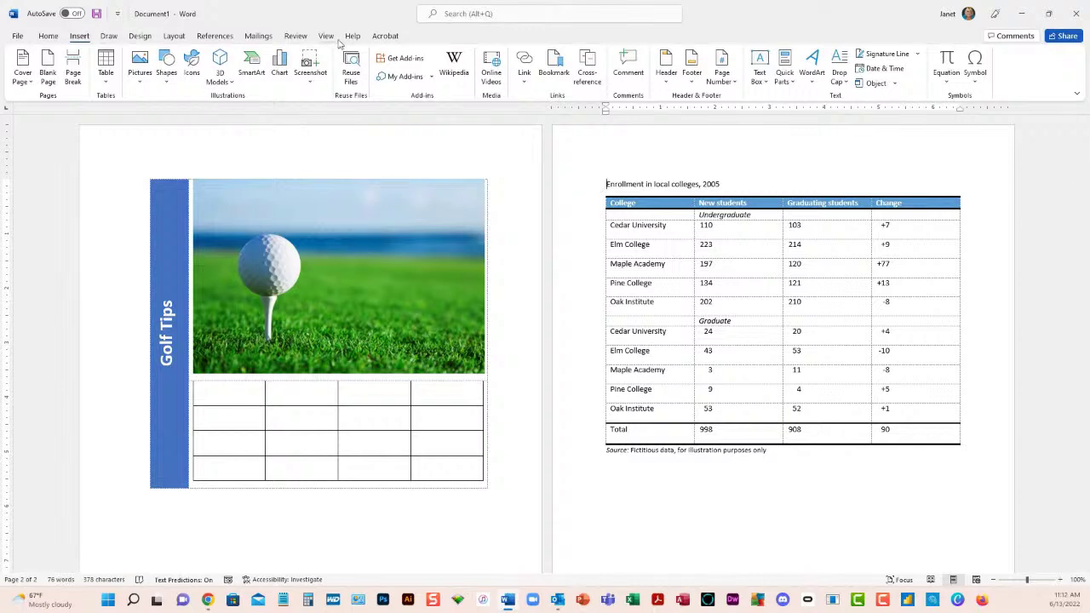
- Use Draw Table with the red 6 pt pen to draw a line above the Total row
{"action": "left_click", "coordinate": [649, 234]}
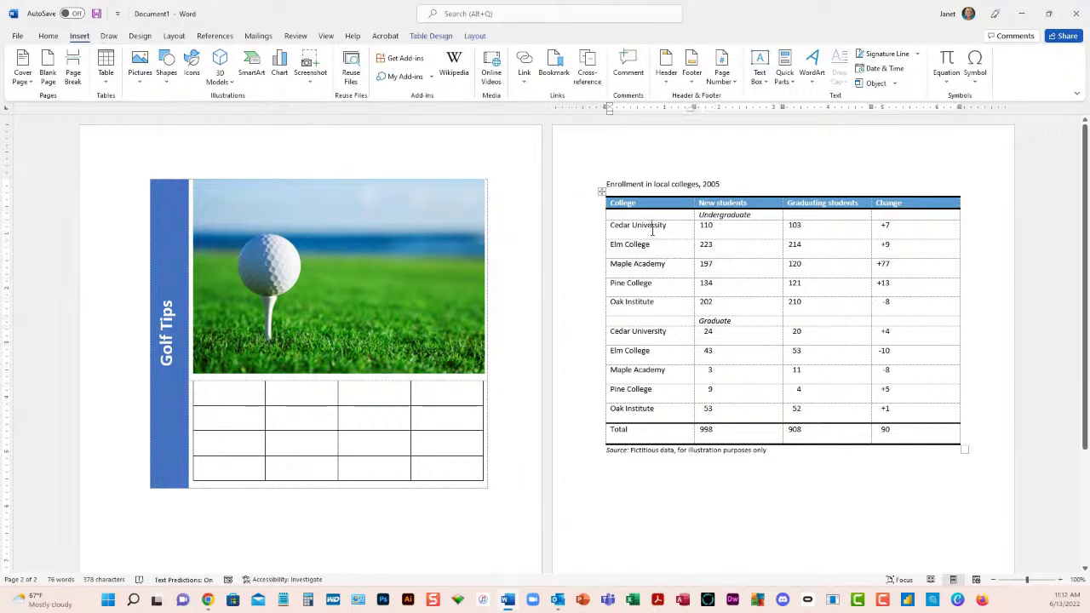
{"action": "left_click", "coordinate": [475, 36]}
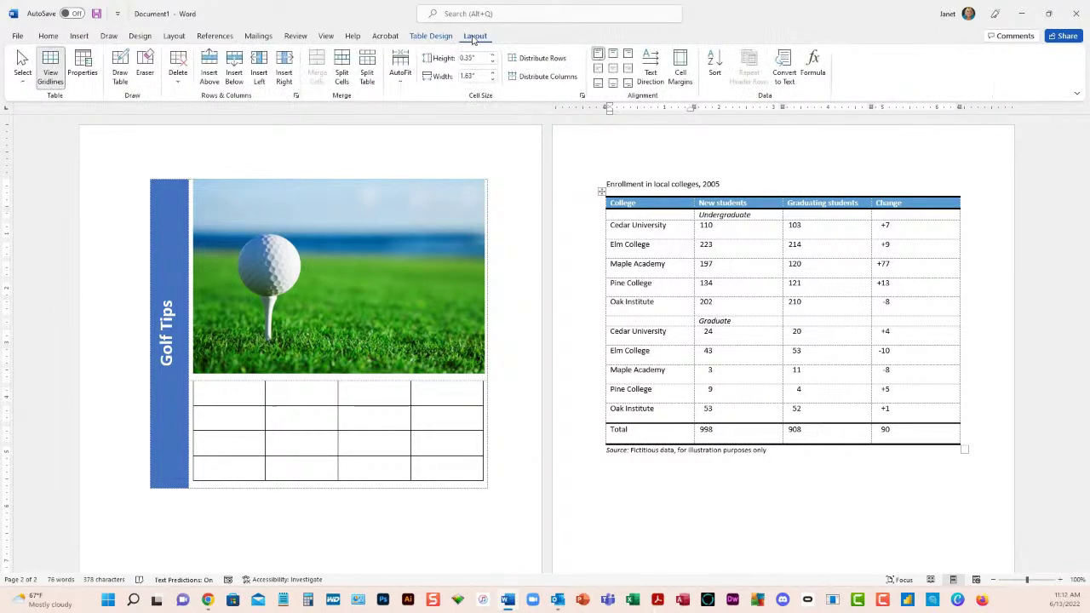
{"action": "left_click", "coordinate": [118, 79]}
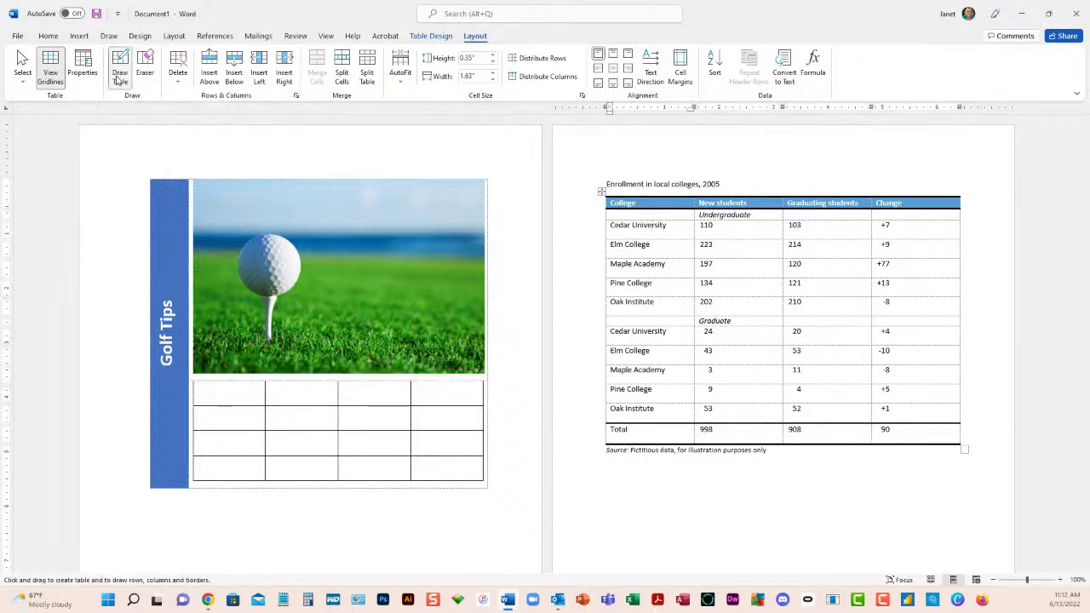
{"action": "left_click", "coordinate": [433, 36]}
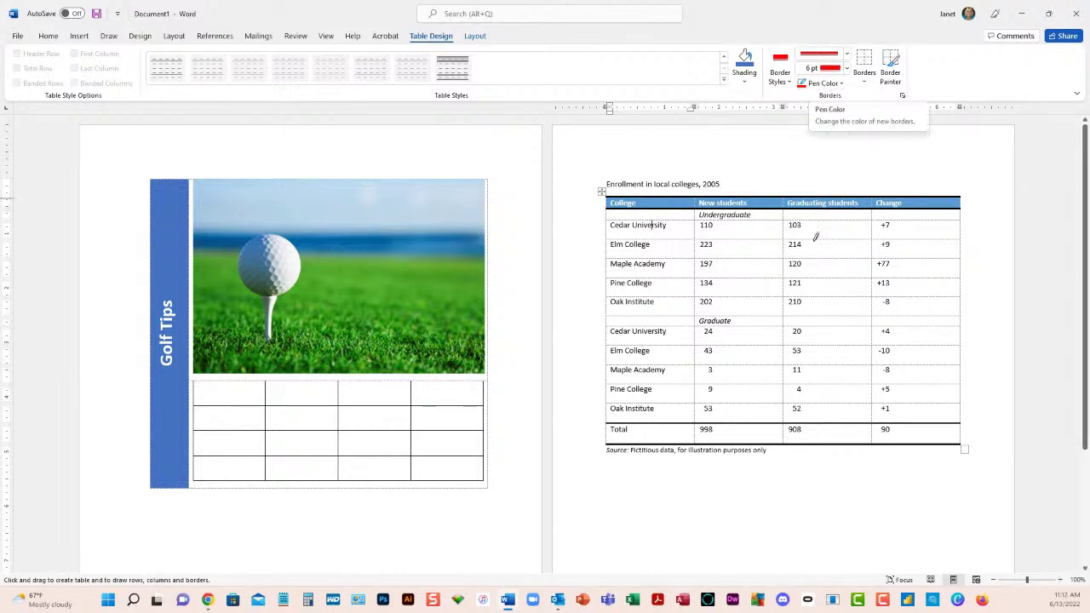
{"action": "left_click_drag", "start_coordinate": [672, 420], "coordinate": [885, 417]}
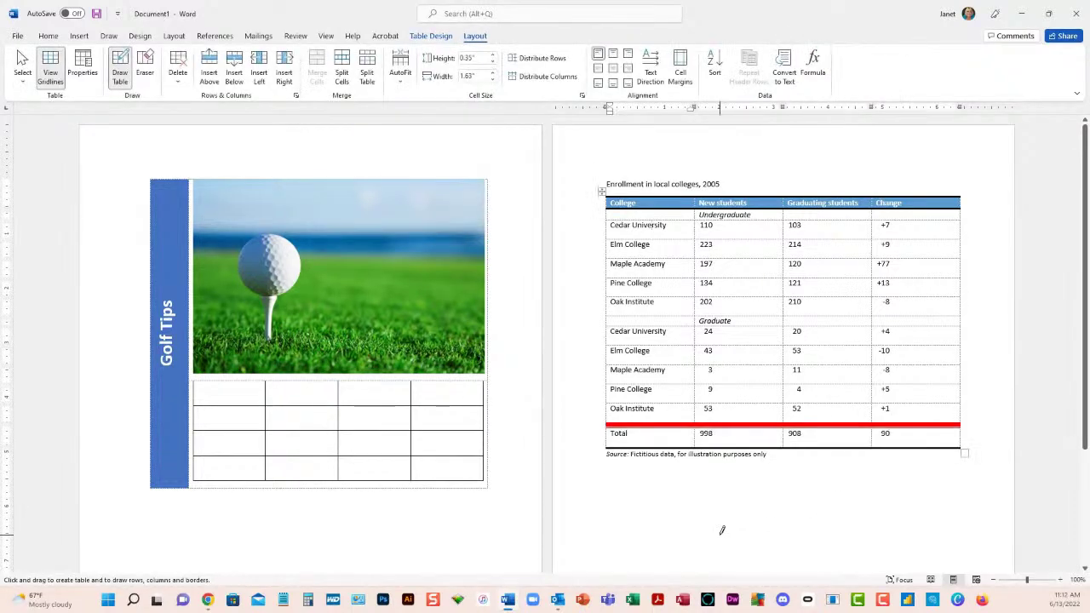